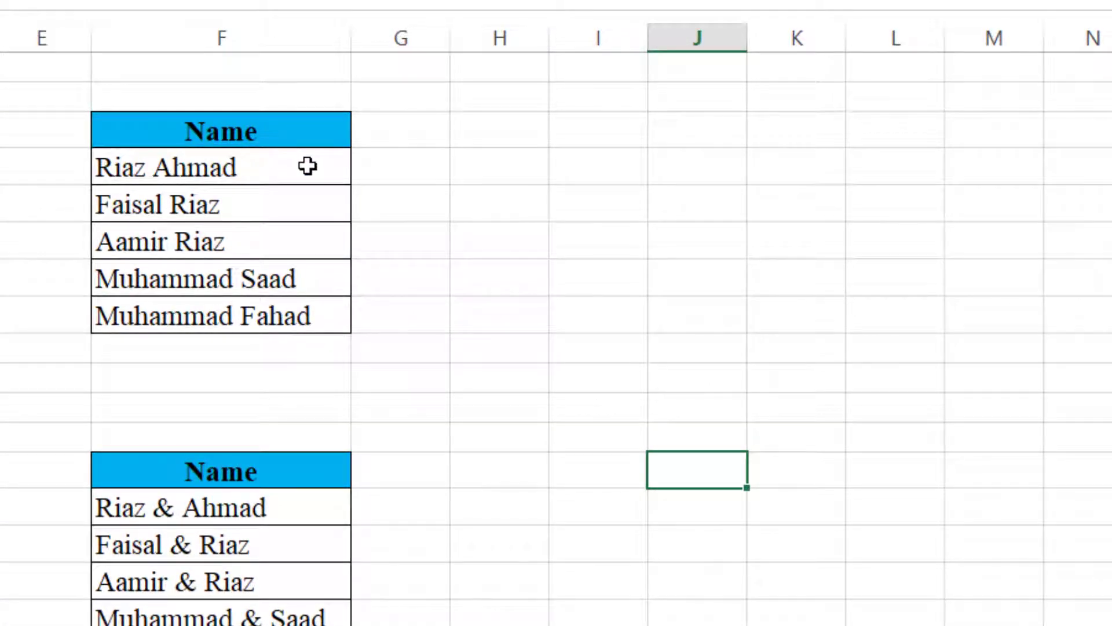
- Select the five full names in F4:F8 and launch the Text to Columns wizard
left_click_drag(305, 167, 306, 301)
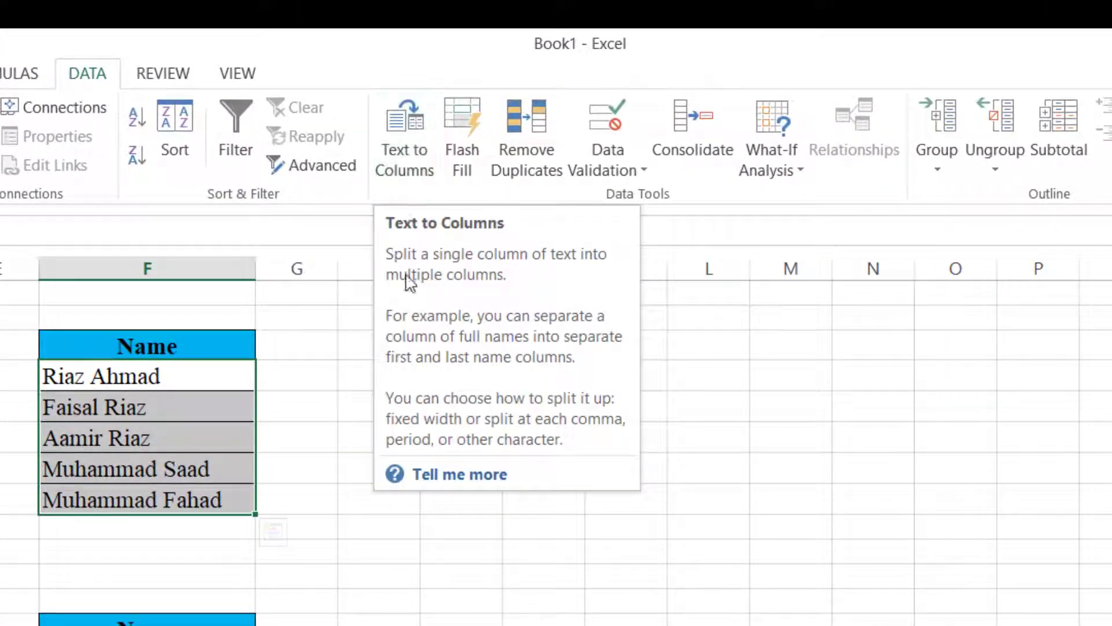
left_click(413, 168)
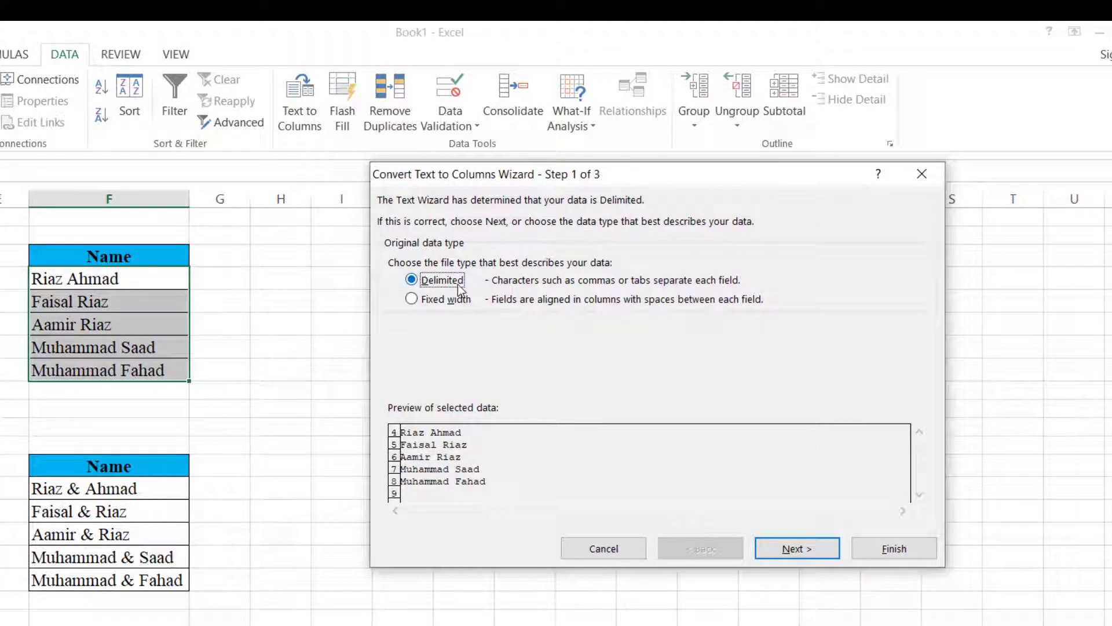
- Keep Delimited, tick Space as the delimiter, and advance to Step 3 of the wizard
left_click(791, 551)
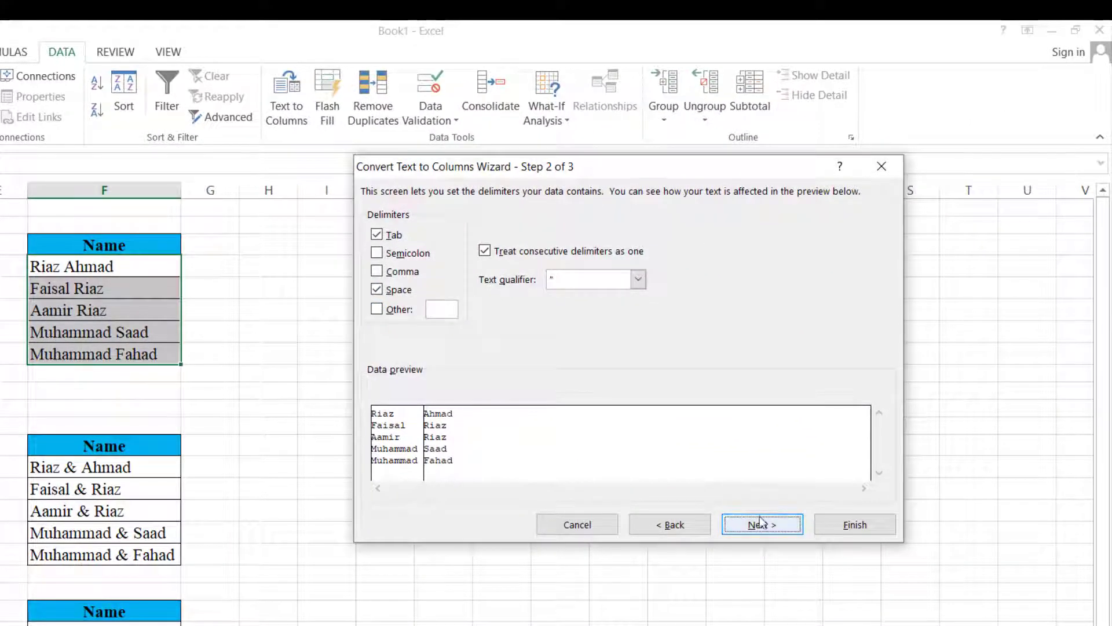
left_click(761, 526)
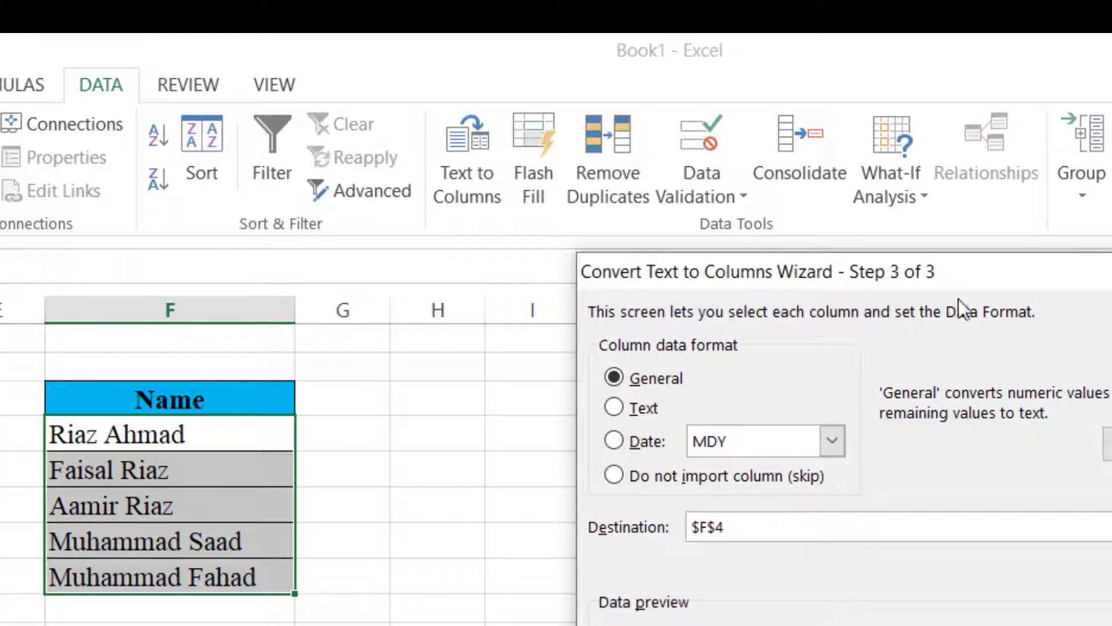
- Finish the split, leaving first names in F and last names Ahmad, Riaz, Riaz, Saad, Fahad in G
left_click_drag(1064, 277, 1111, 262)
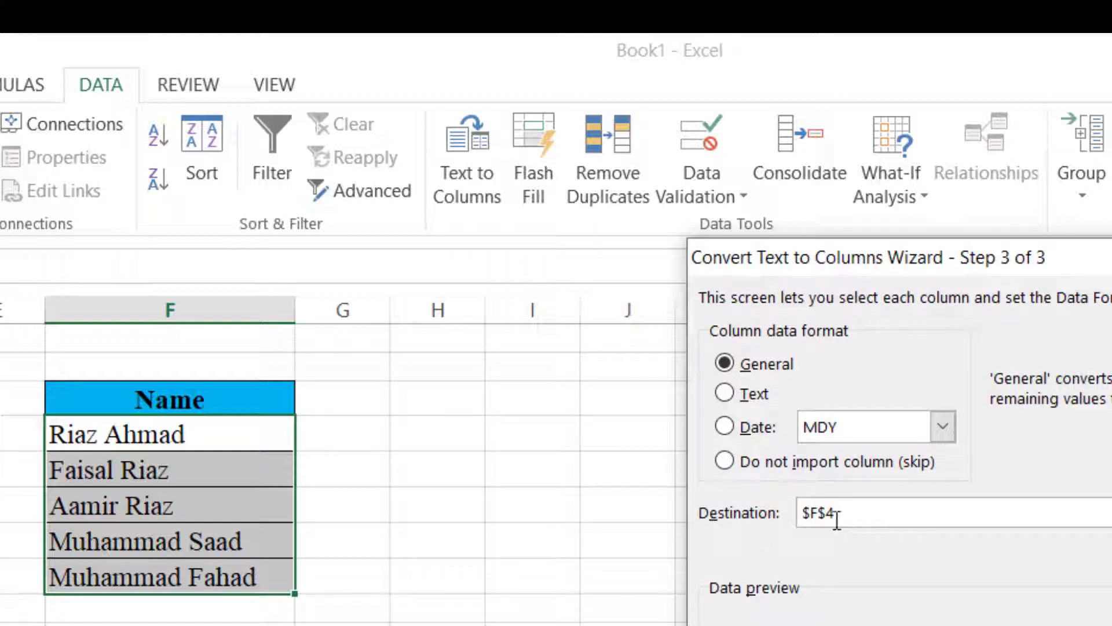
left_click_drag(964, 260, 600, 159)
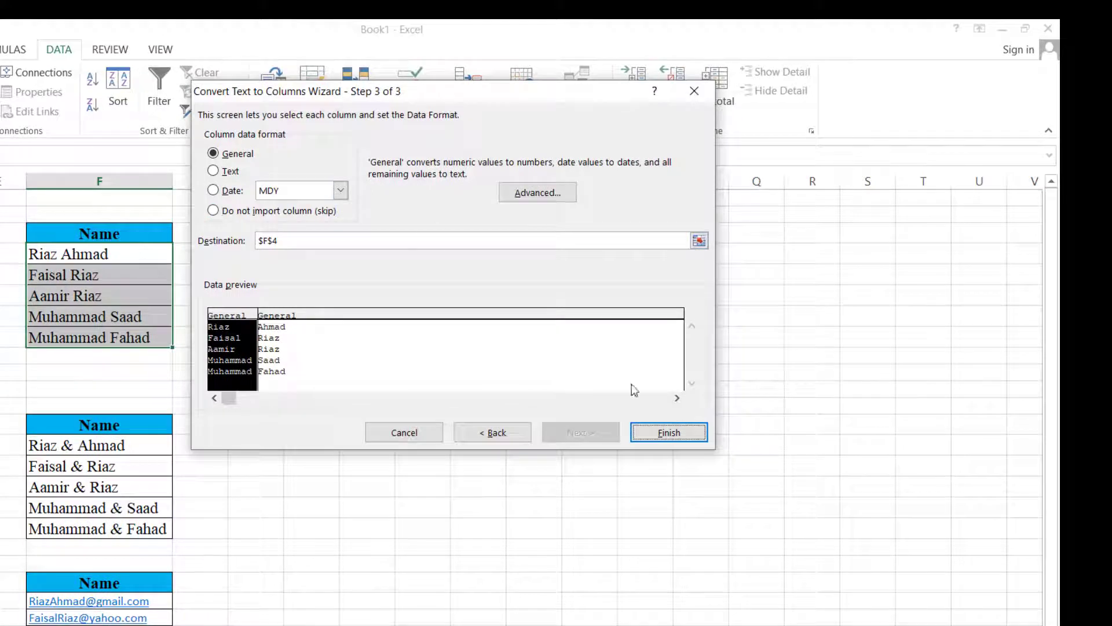
left_click(669, 433)
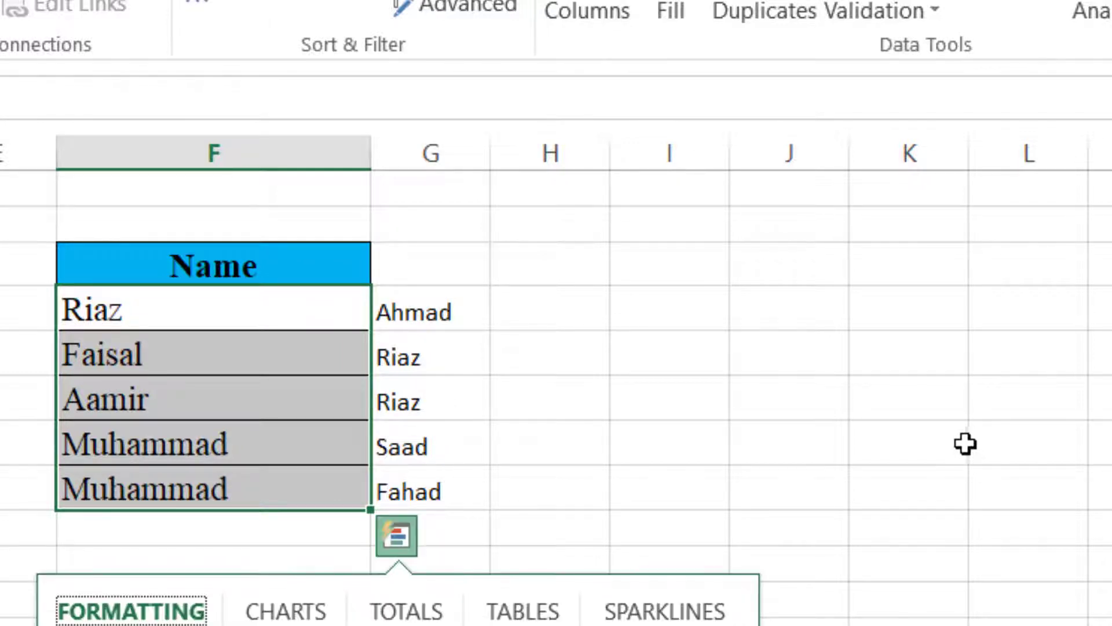
- Undo the Text to Columns split with Ctrl+Z and reselect the full names in F4:F8
left_click(933, 450)
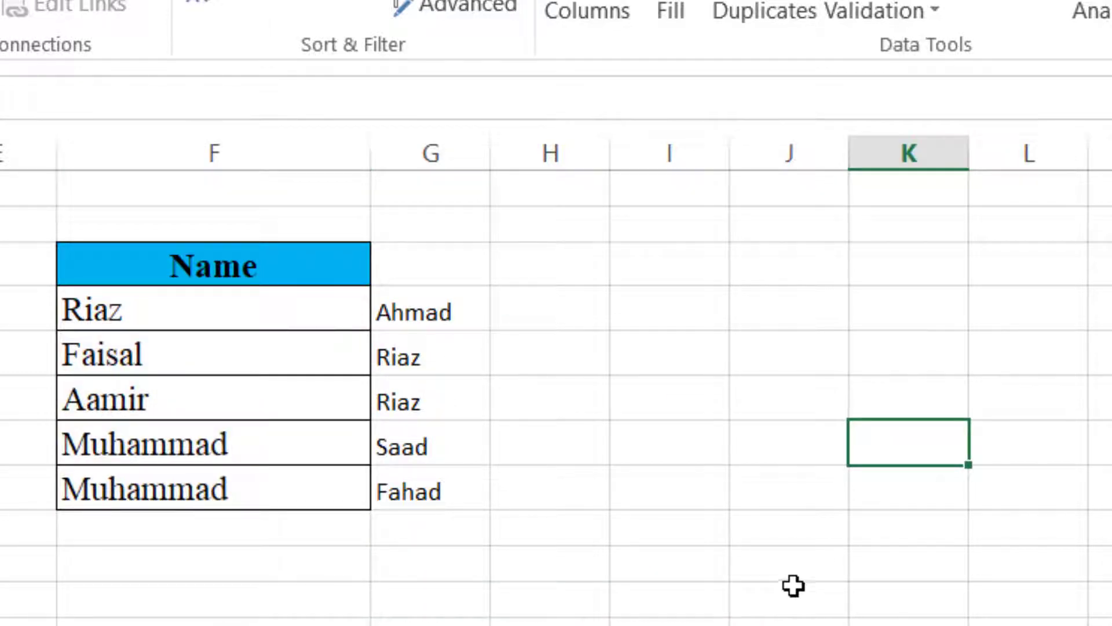
key("ctrl+z")
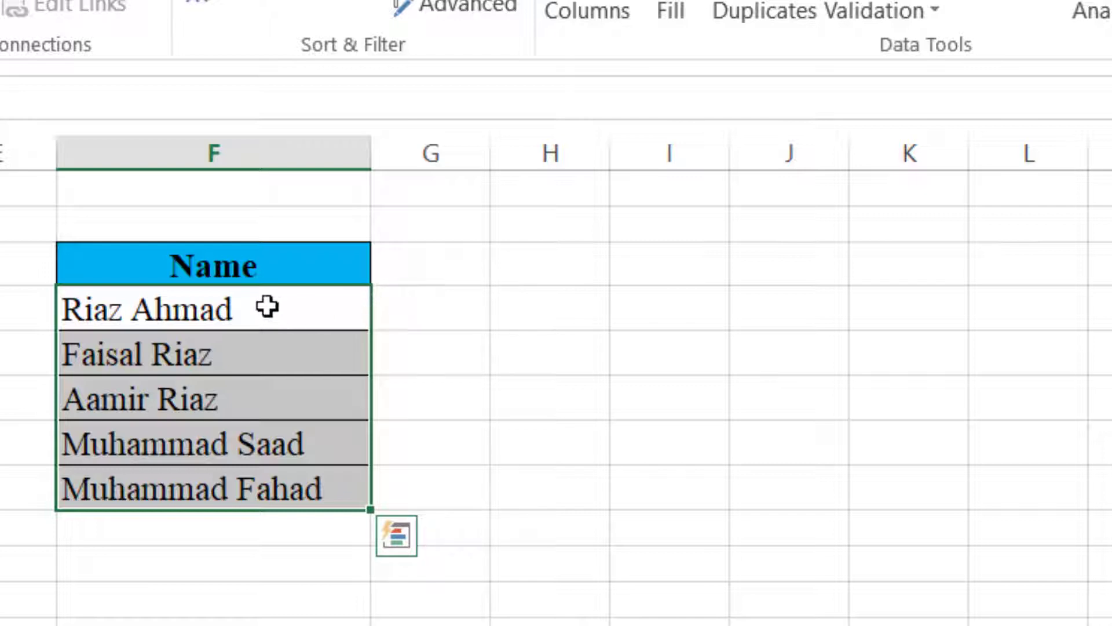
left_click_drag(266, 305, 260, 484)
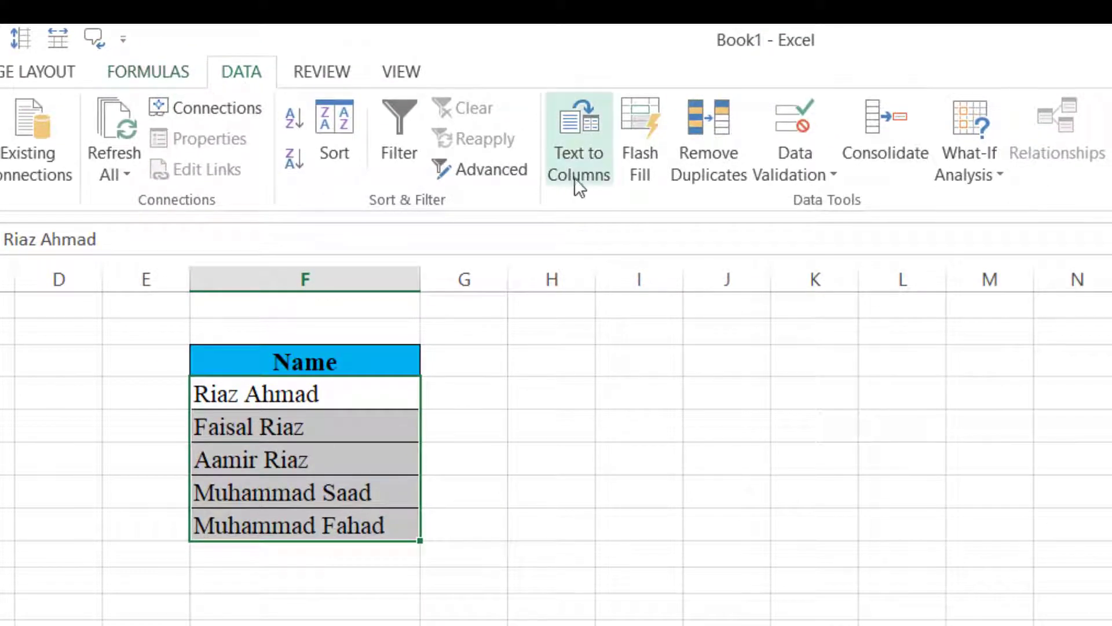
- Rerun Text to Columns splitting on Space only, with Other unchecked, and clear the $F$4 destination
left_click(584, 168)
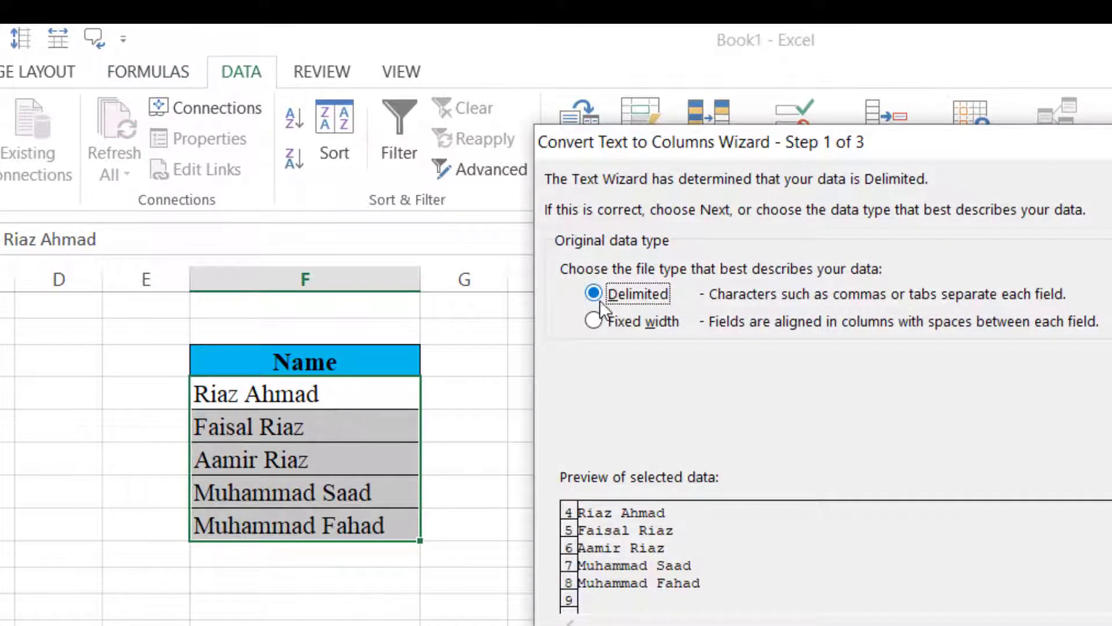
key("Return")
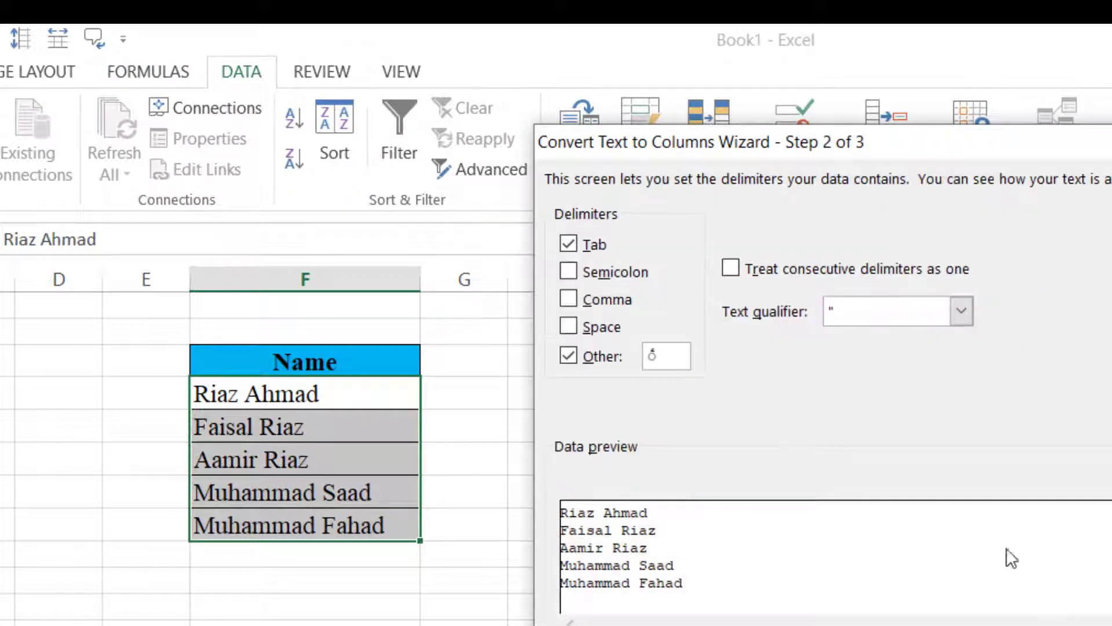
left_click(569, 357)
left_click(564, 327)
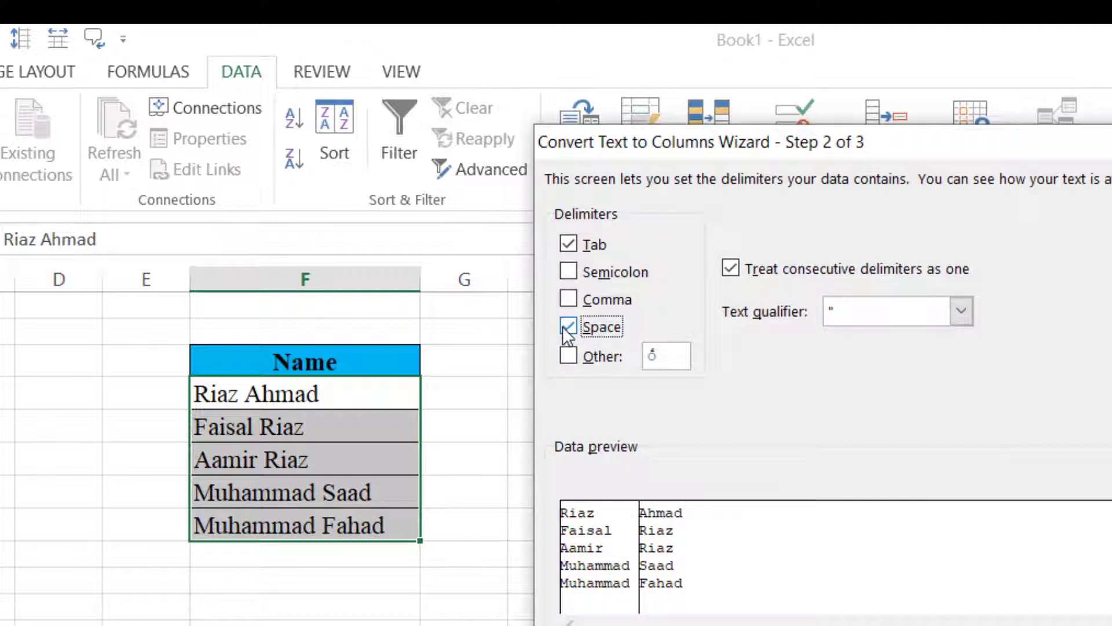
key("Return")
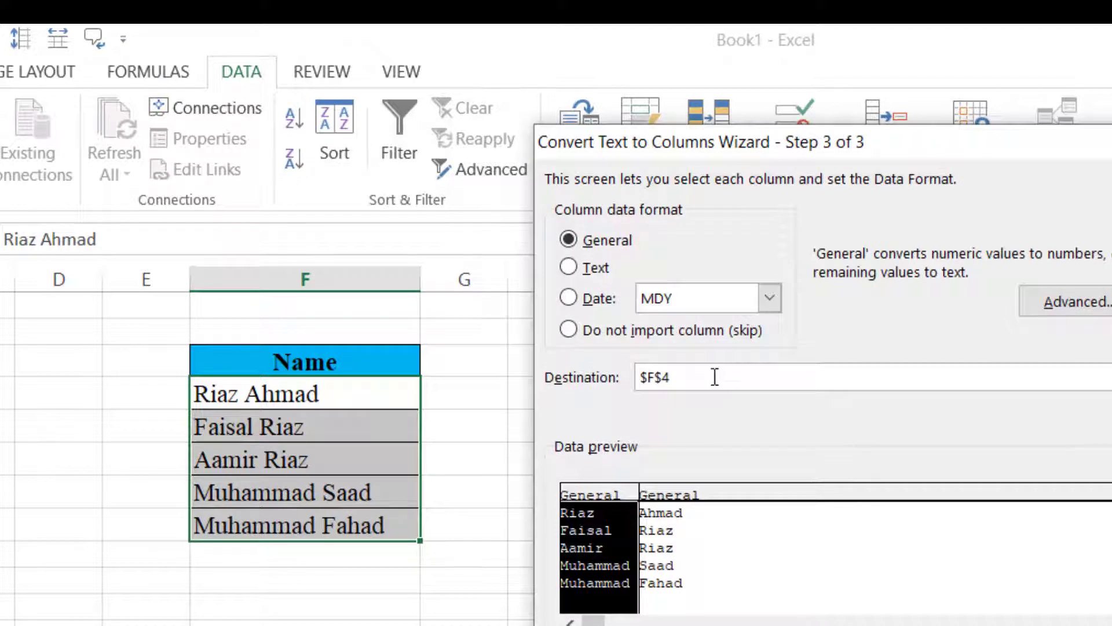
left_click(714, 377)
key("BackSpace")
key("BackSpace")
key("BackSpace")
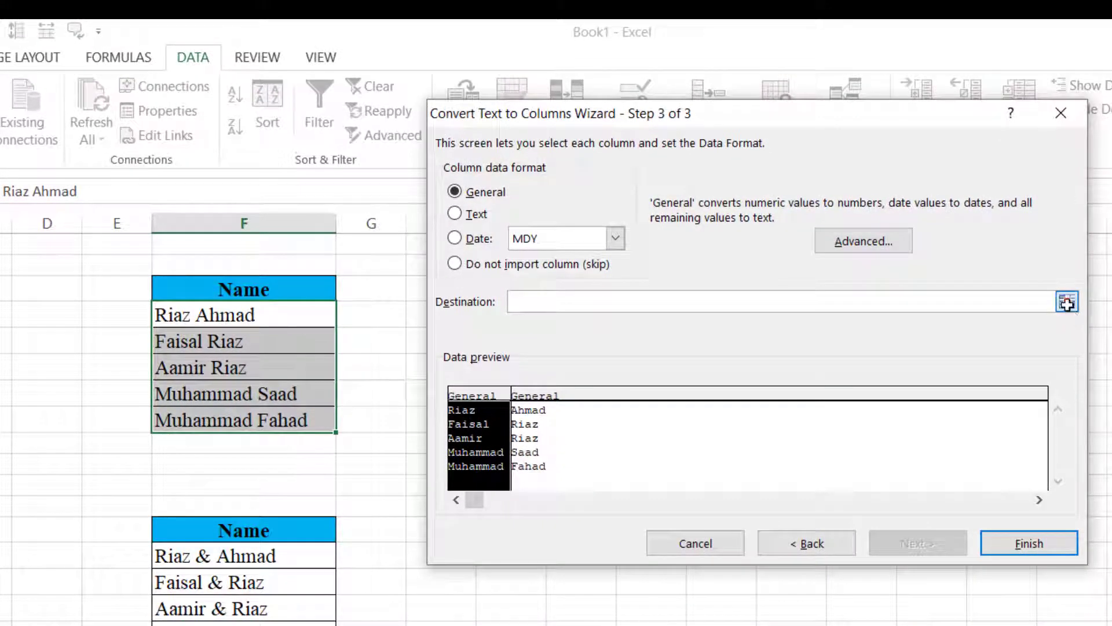
- Set H4 as the destination and finish, putting first names in H and last names in I
left_click(1067, 302)
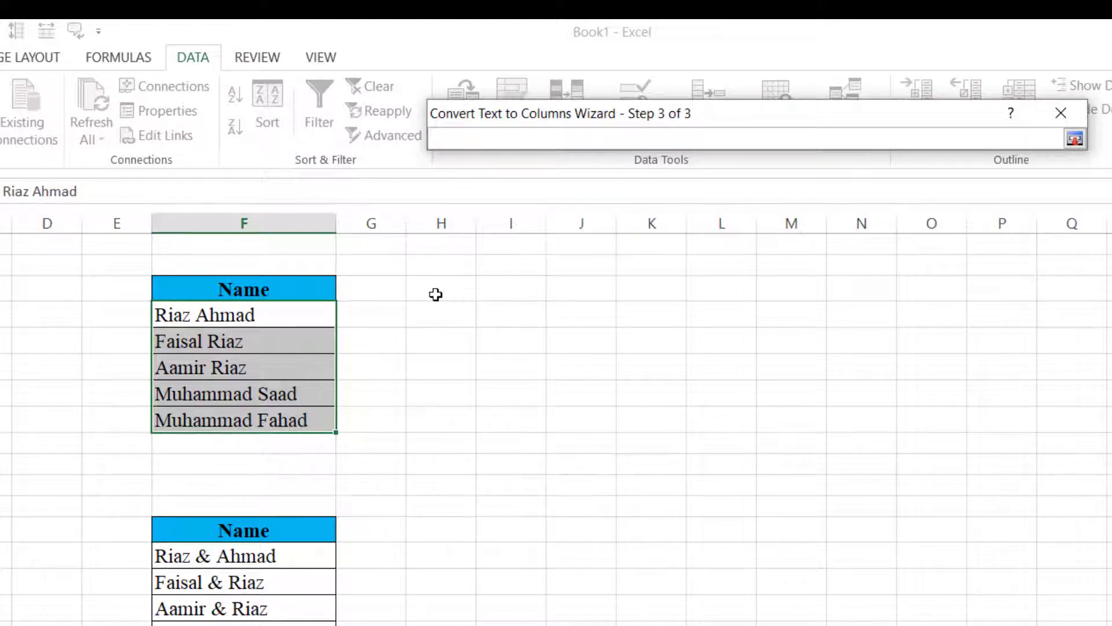
left_click(434, 313)
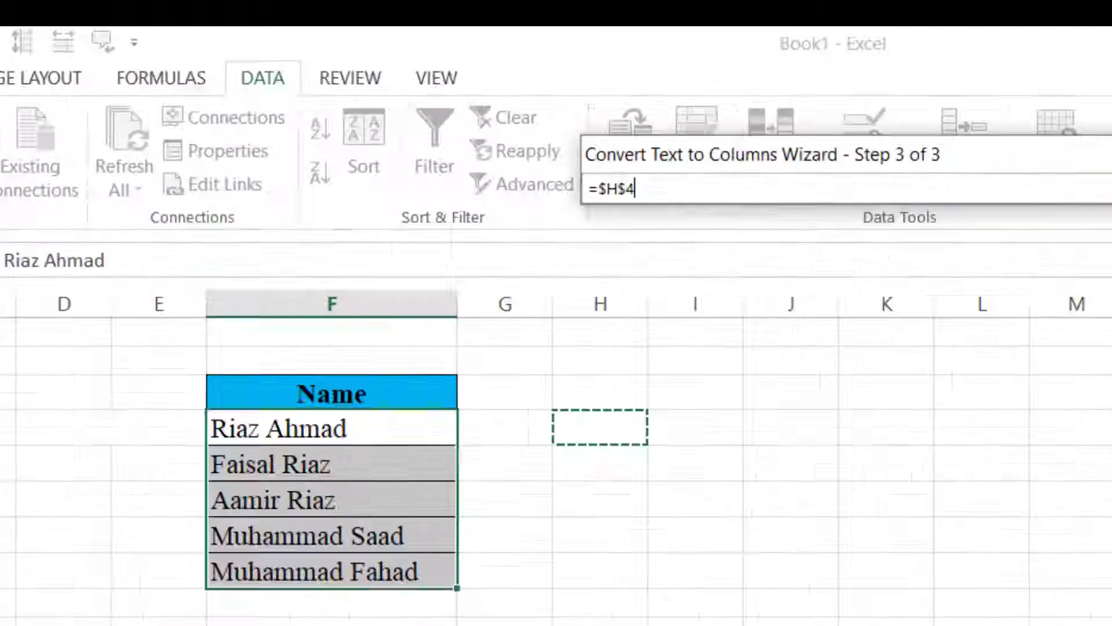
left_click(986, 127)
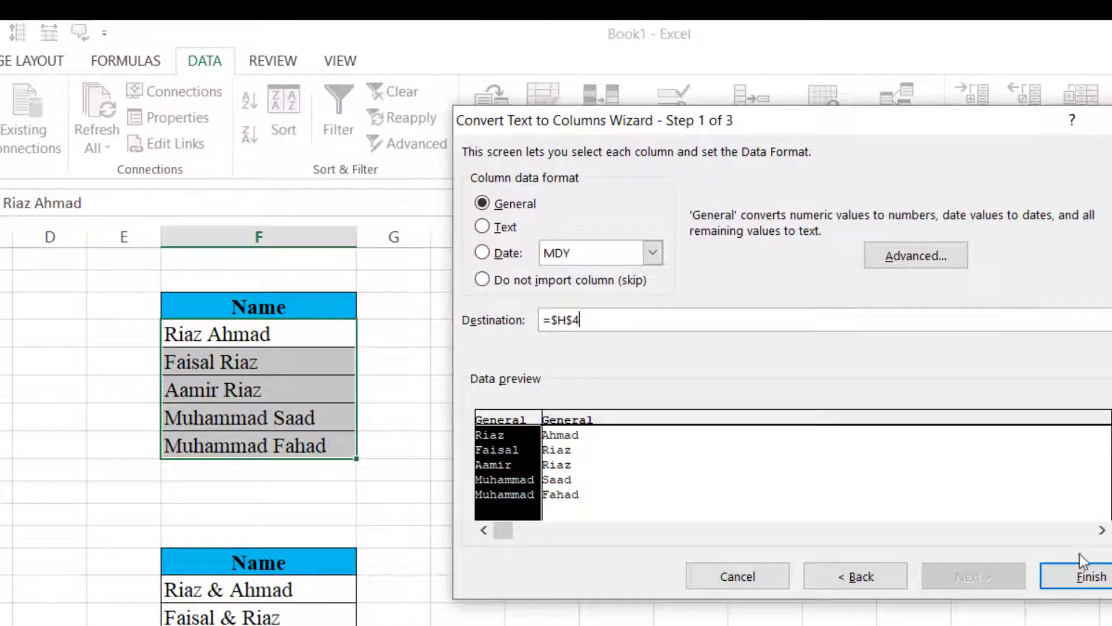
left_click(1076, 578)
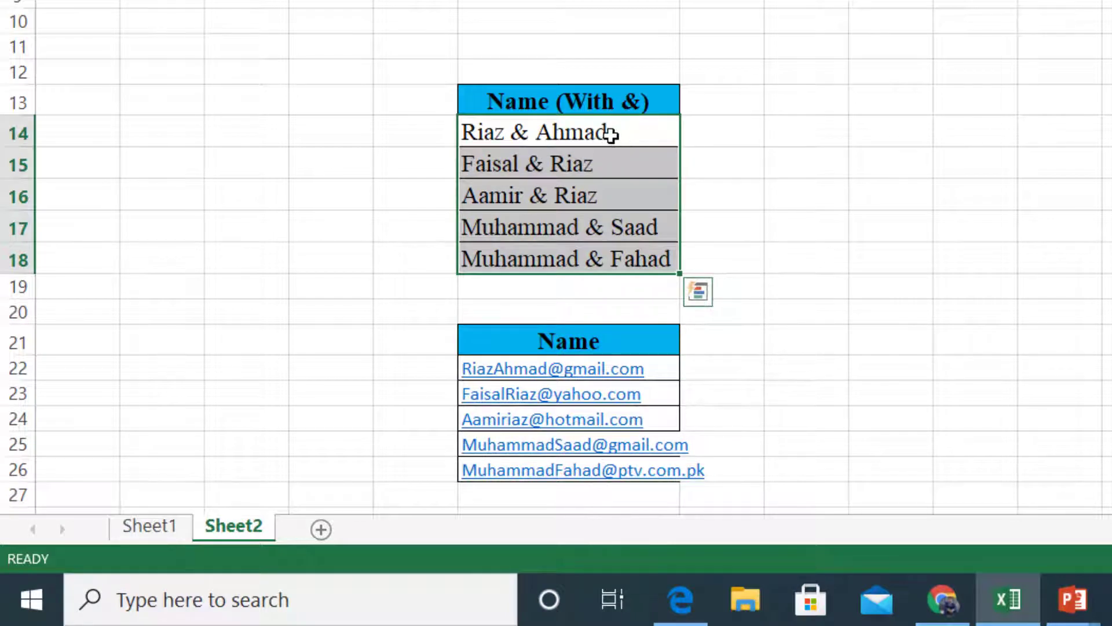
- Select the ampersand-joined names F14:F18 and set the wizard to split at '&' instead of spaces
left_click_drag(611, 131, 611, 259)
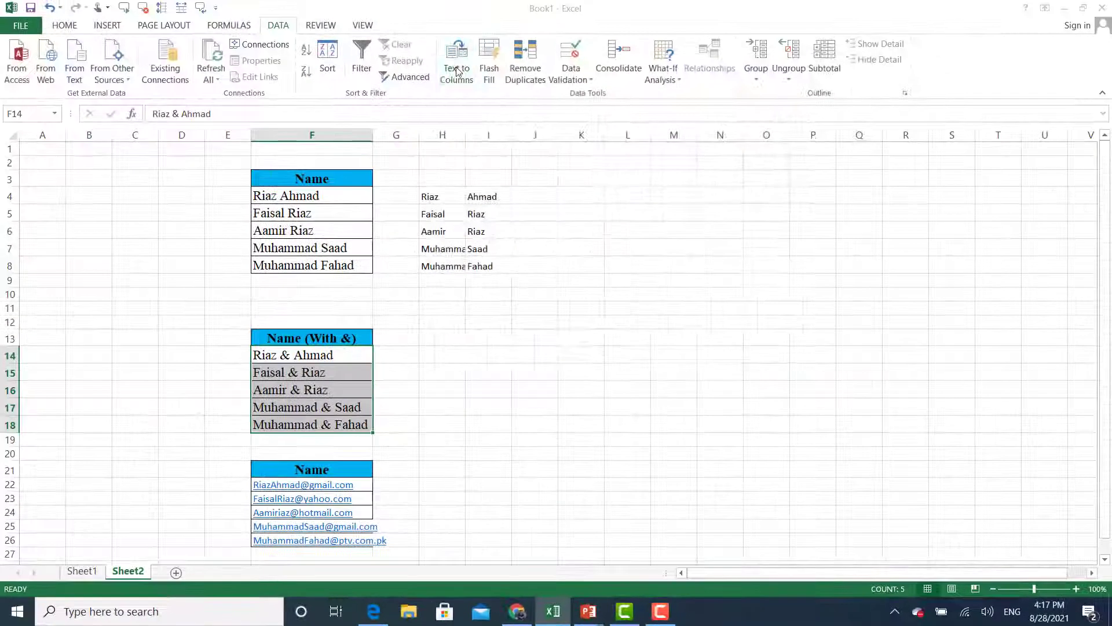
left_click(458, 58)
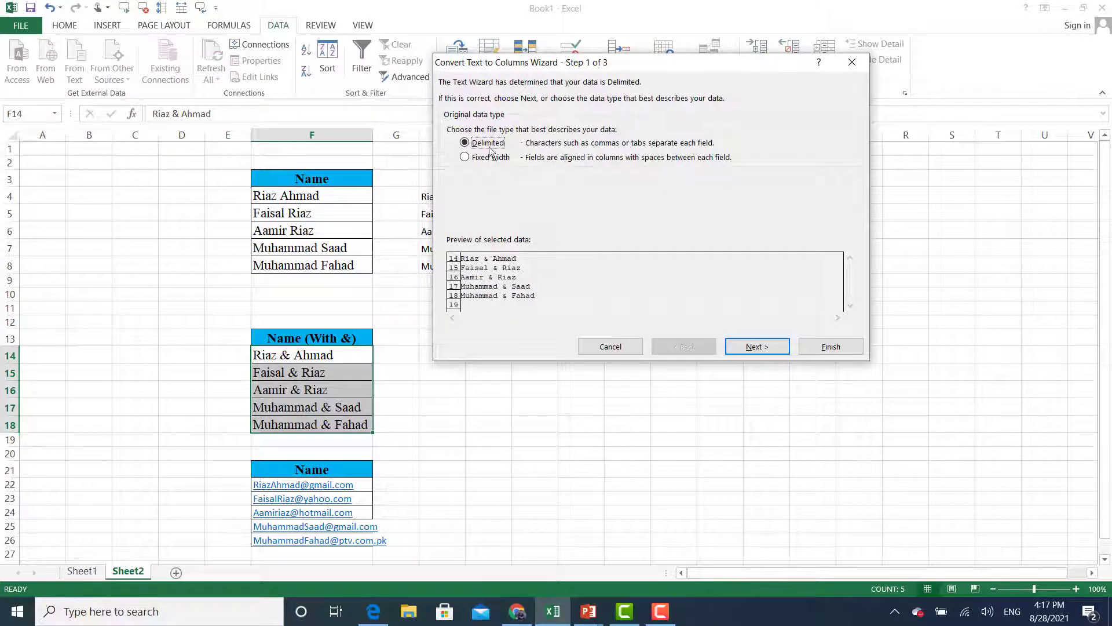
left_click(740, 348)
left_click(742, 350)
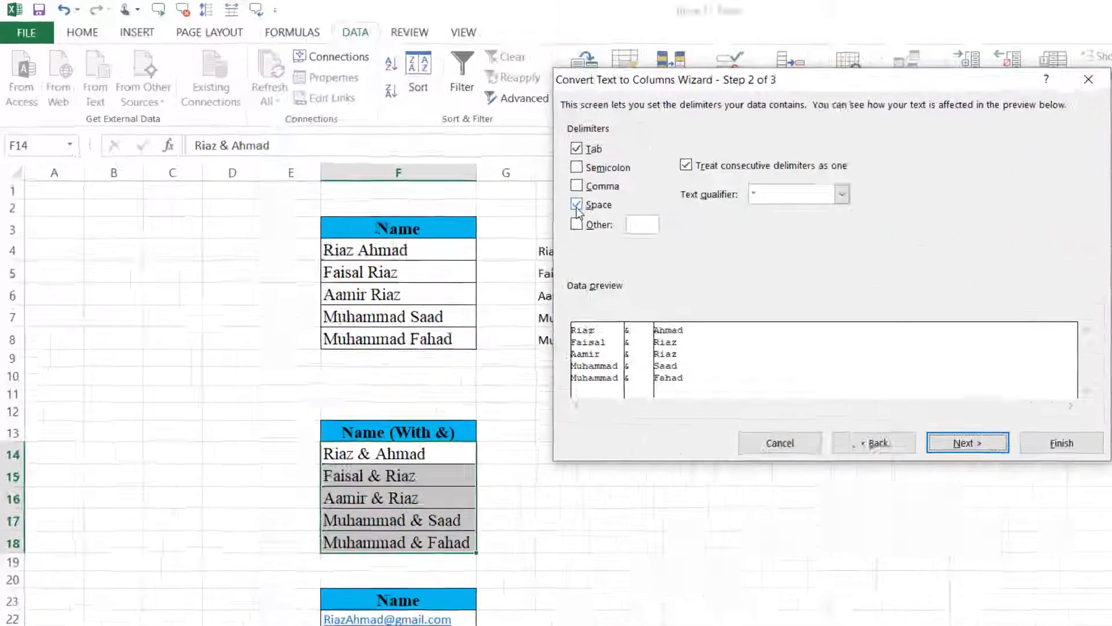
left_click(451, 160)
left_click(451, 175)
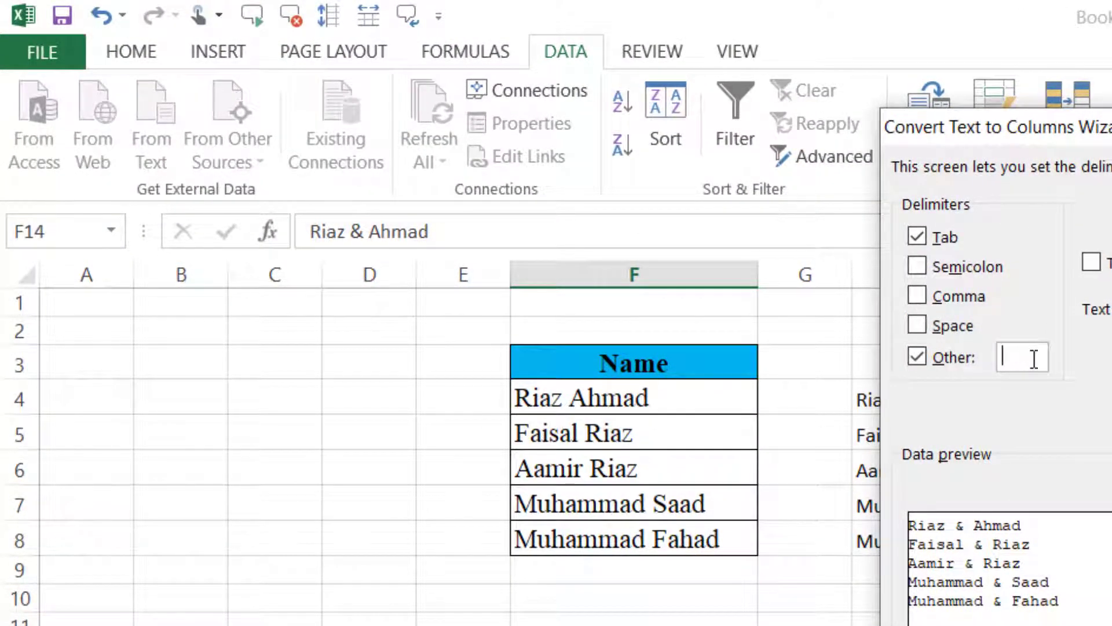
type("&")
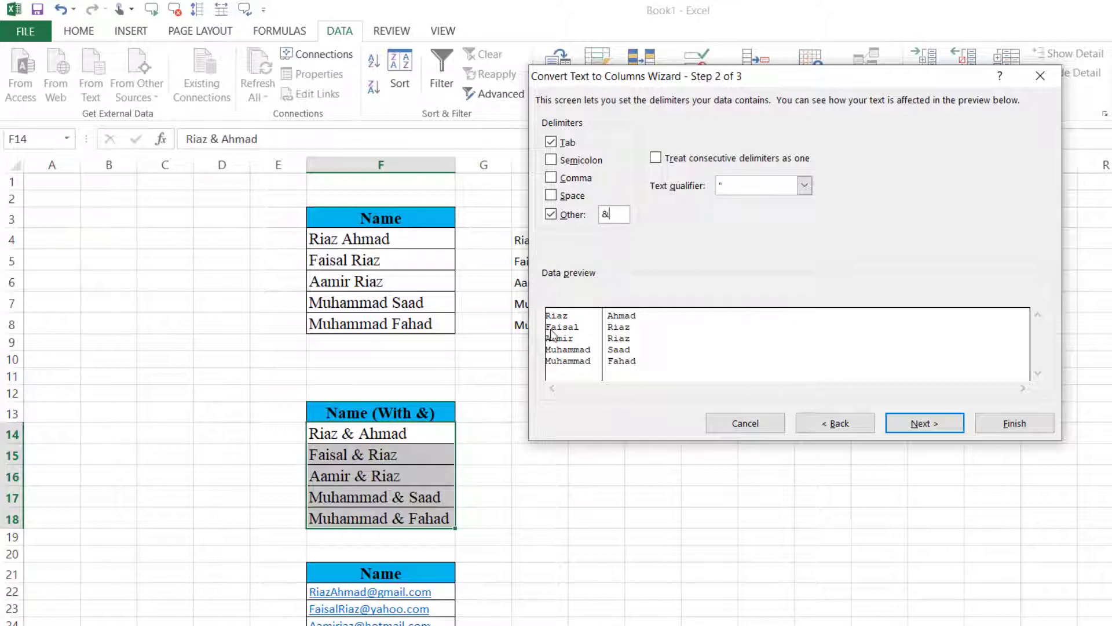
left_click(912, 424)
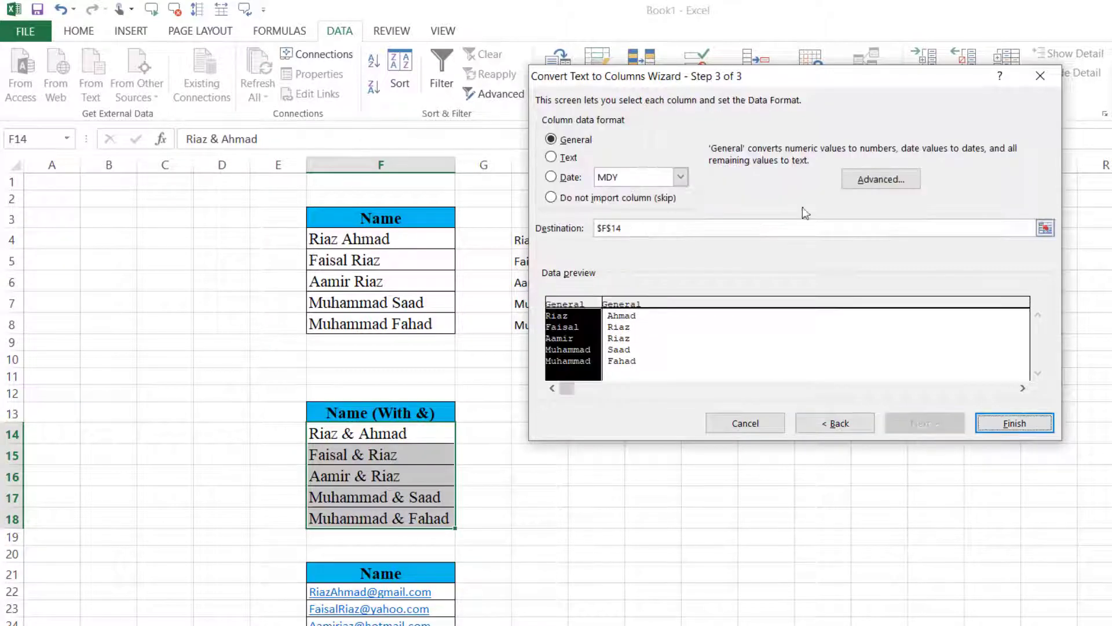
- Replace destination $F$14 with H14 and finish, filling H14:H18 and I14:I18
left_click_drag(784, 83, 945, 79)
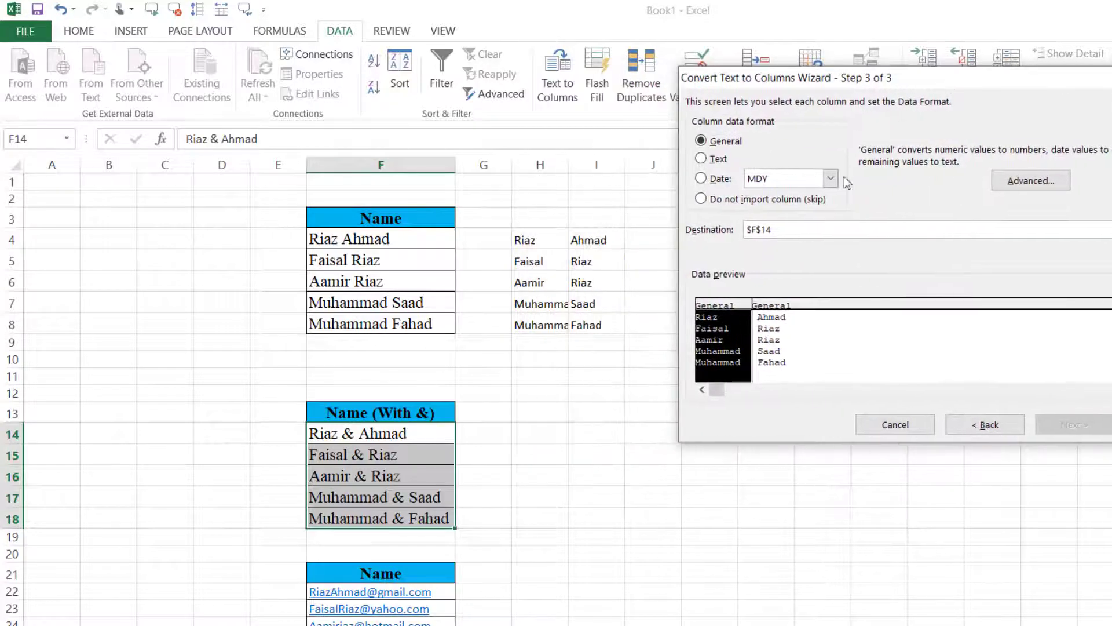
left_click(789, 230)
key("BackSpace")
key("BackSpace")
key("BackSpace")
key("BackSpace")
key("BackSpace")
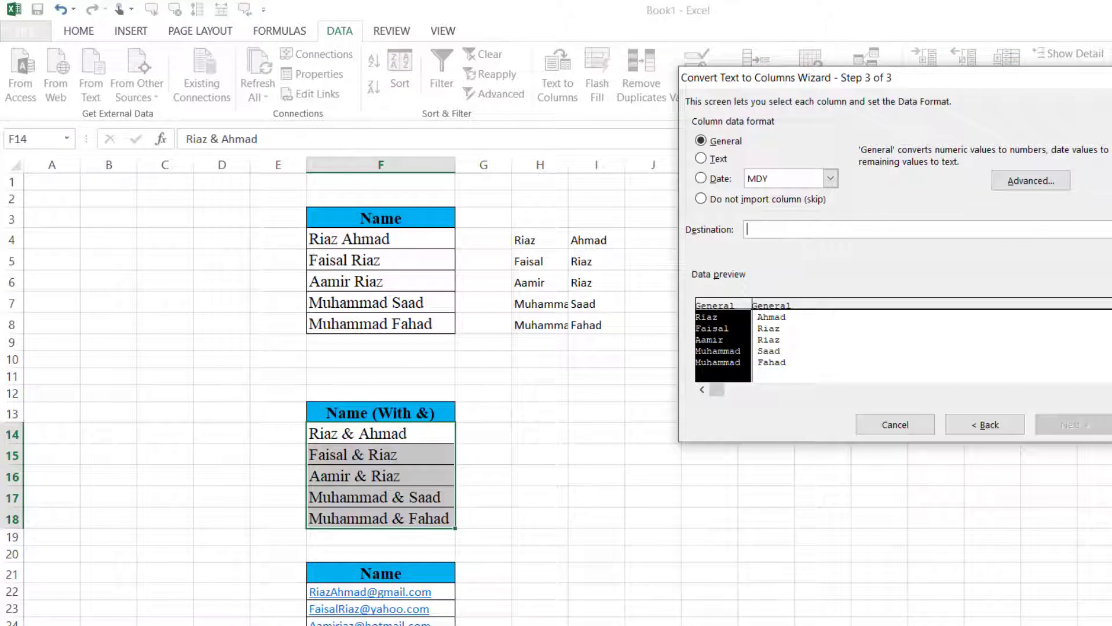
left_click(1111, 229)
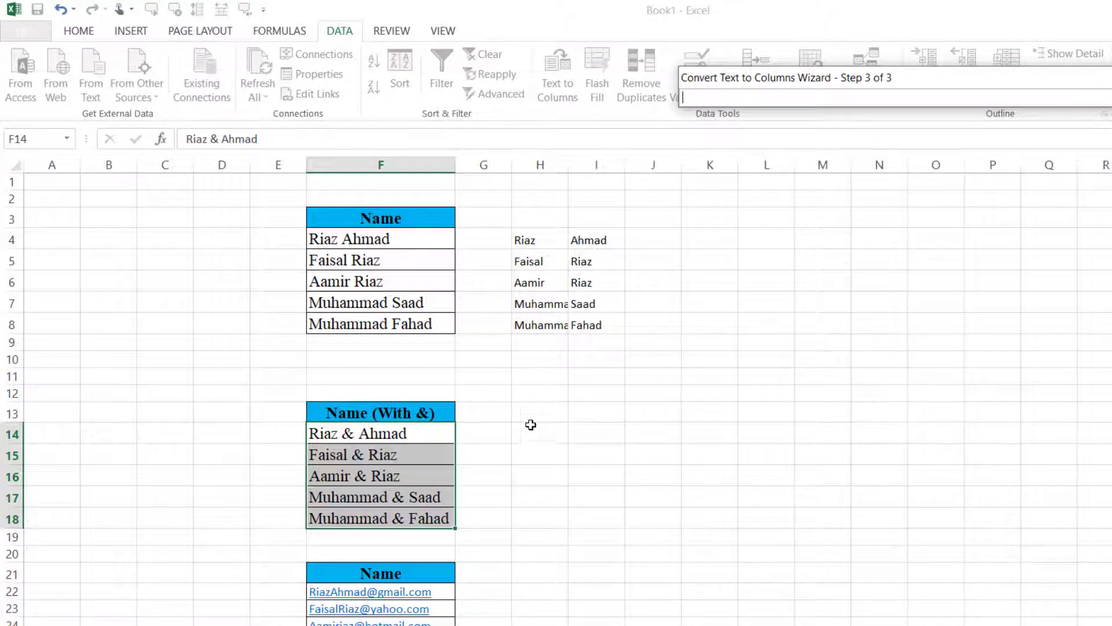
left_click(534, 433)
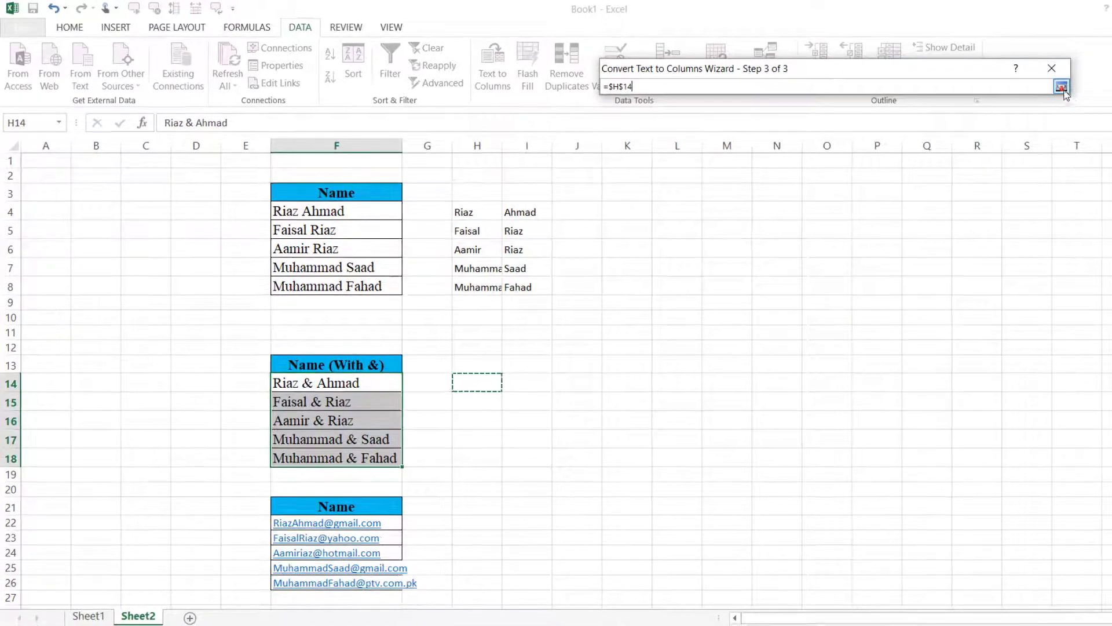
left_click(1061, 87)
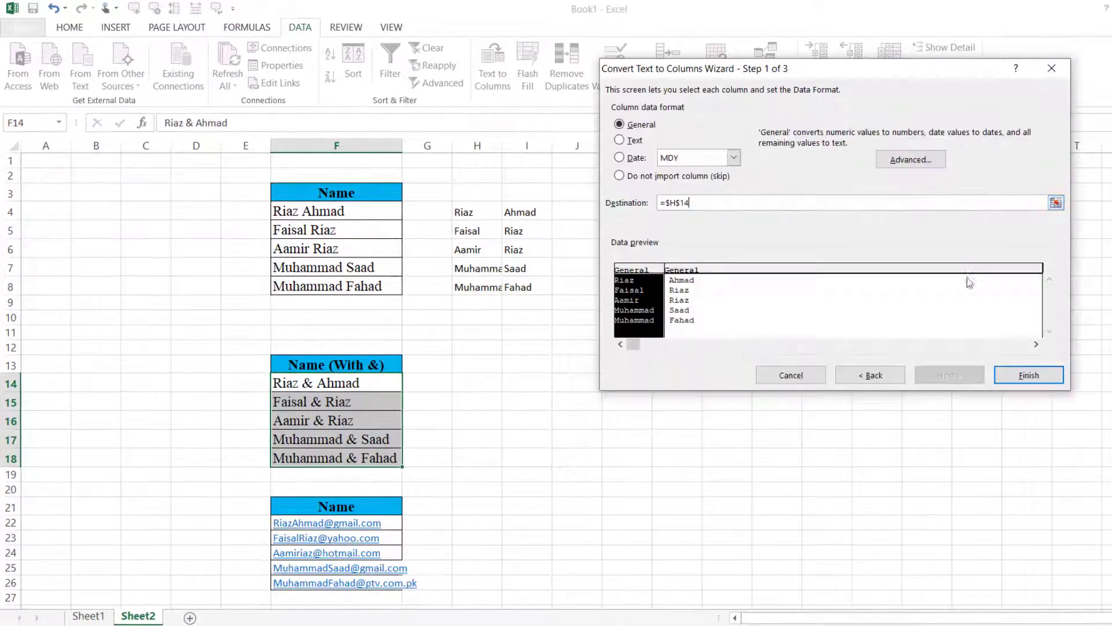
left_click(1028, 376)
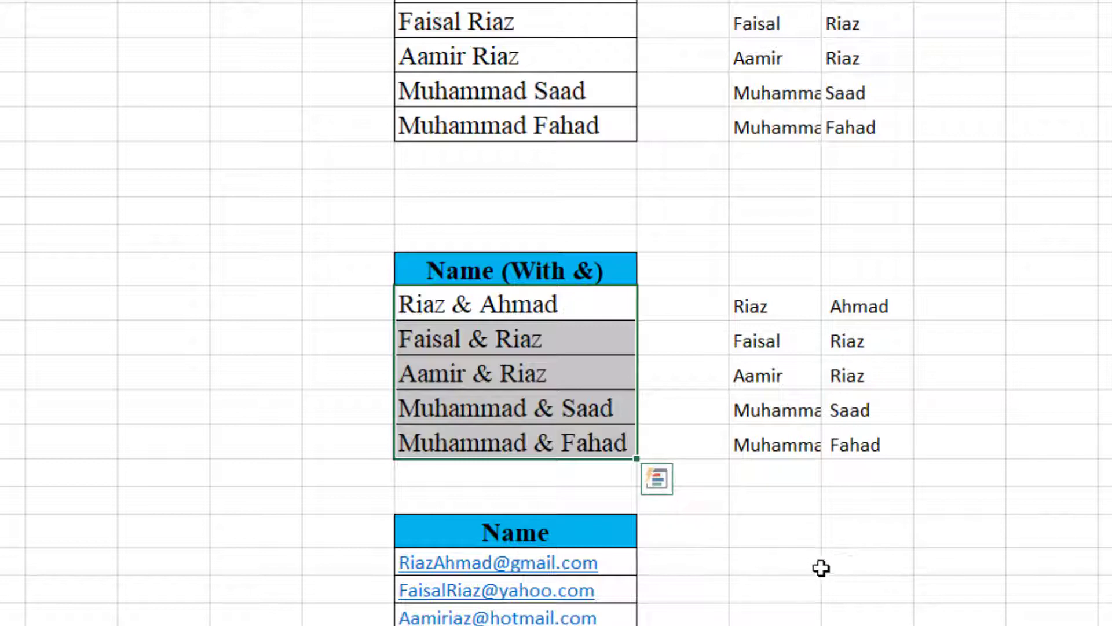
- Autofit column F to show the full email addresses, then select the emails in F22:F26
scroll(819, 529, "down", 2)
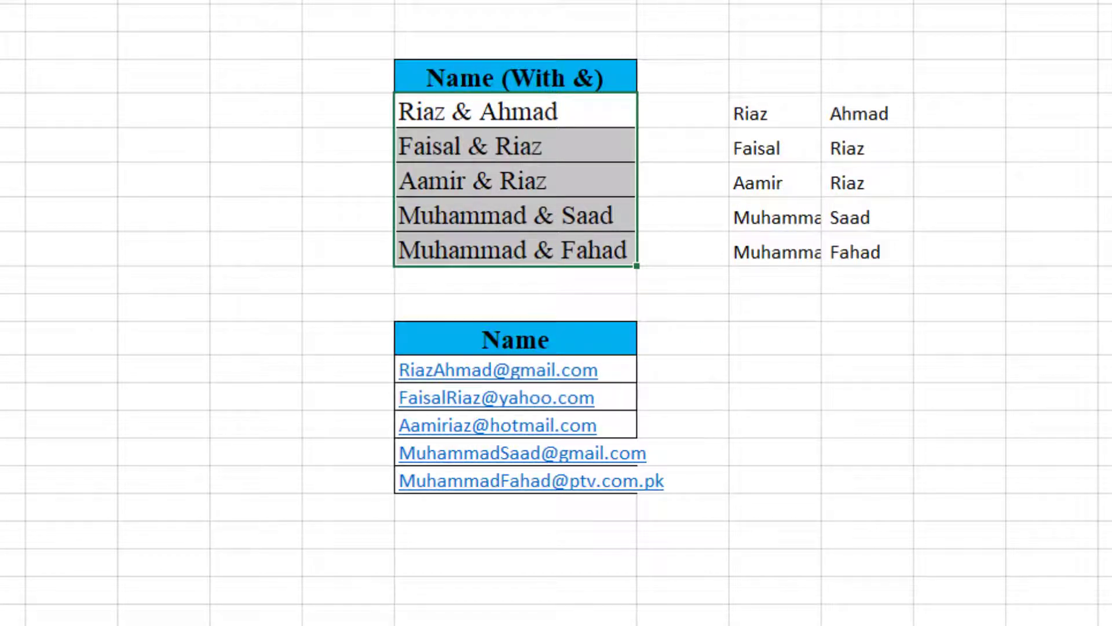
double_click(637, 1)
left_click_drag(651, 373, 663, 484)
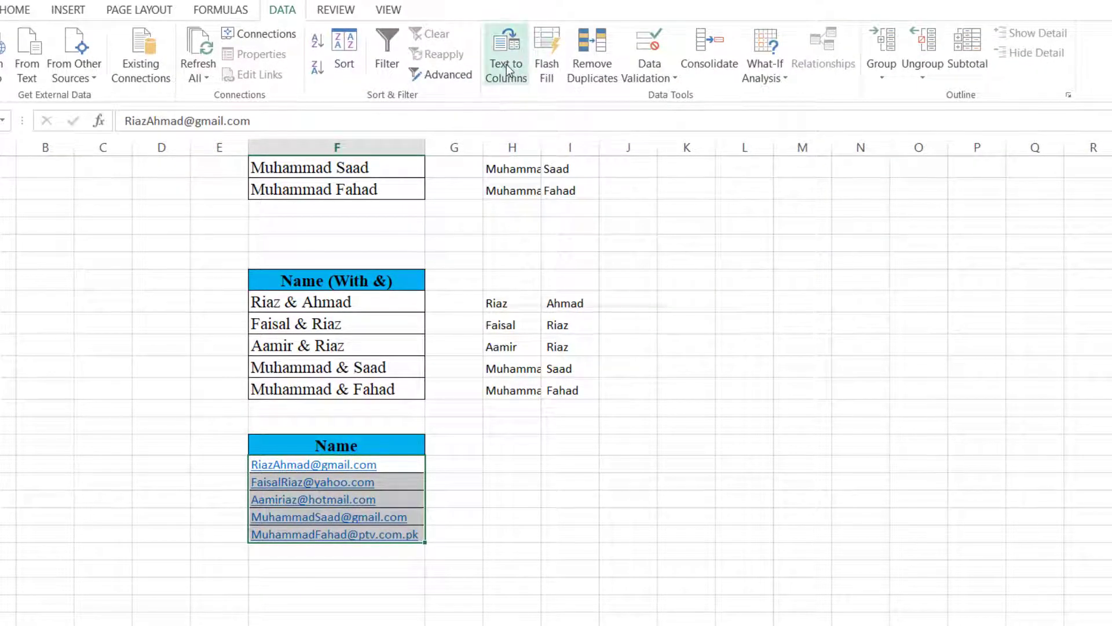
- Start Text to Columns on the emails with '@' as the Other delimiter
left_click(507, 68)
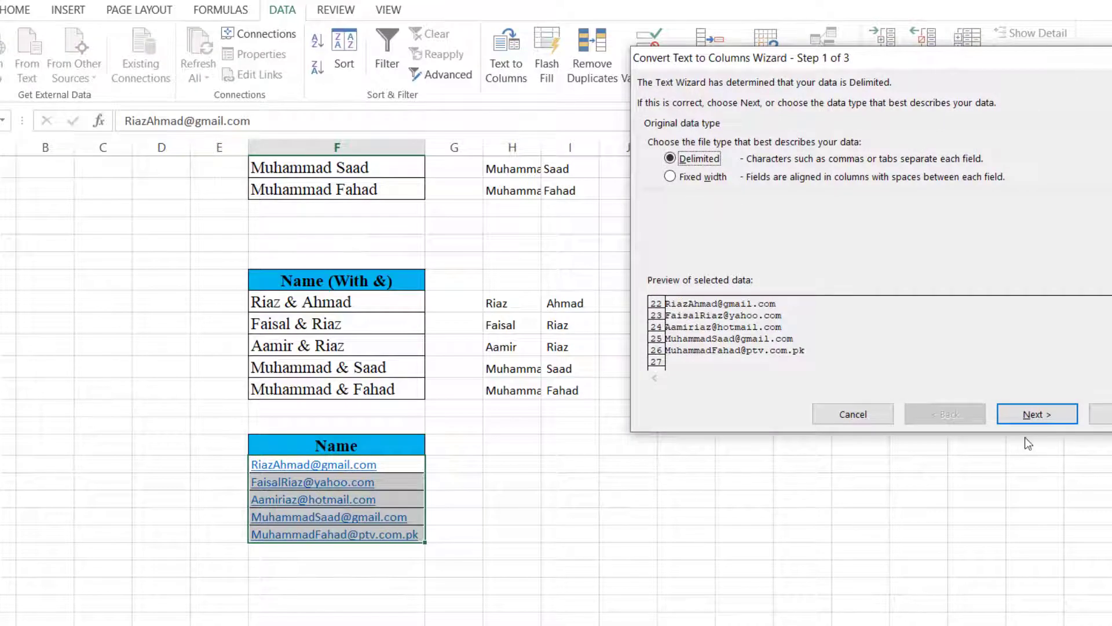
left_click(1037, 415)
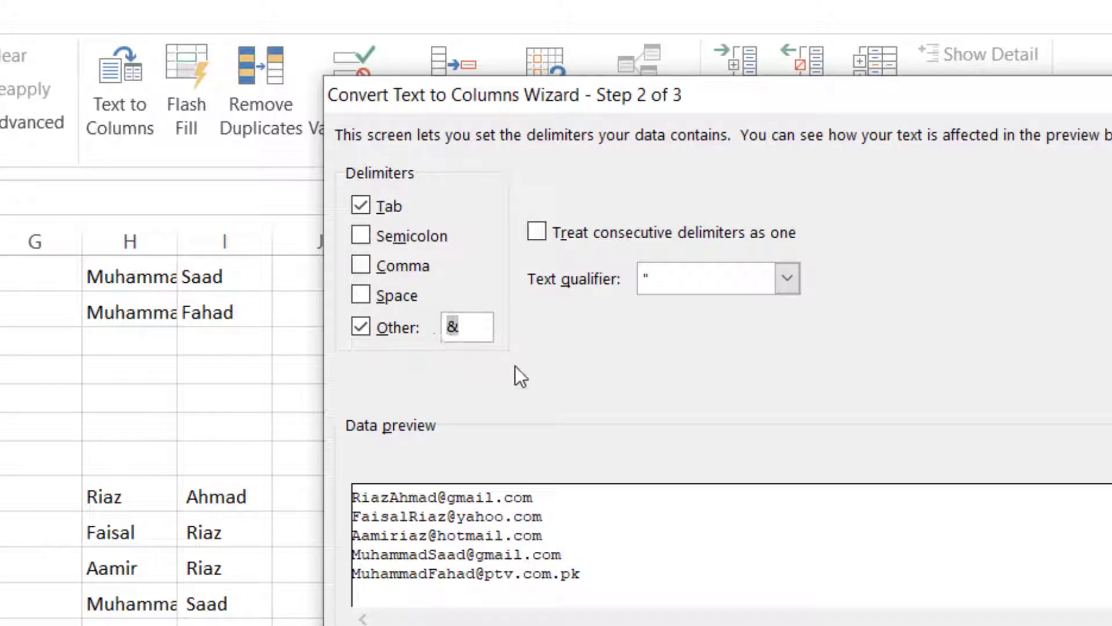
type("@")
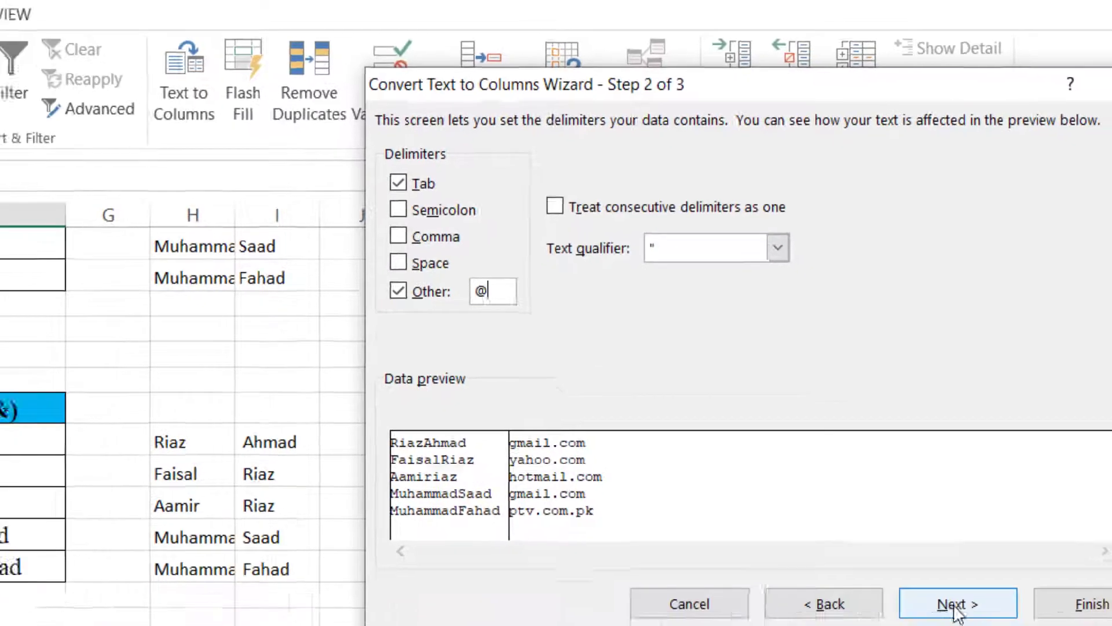
left_click(974, 603)
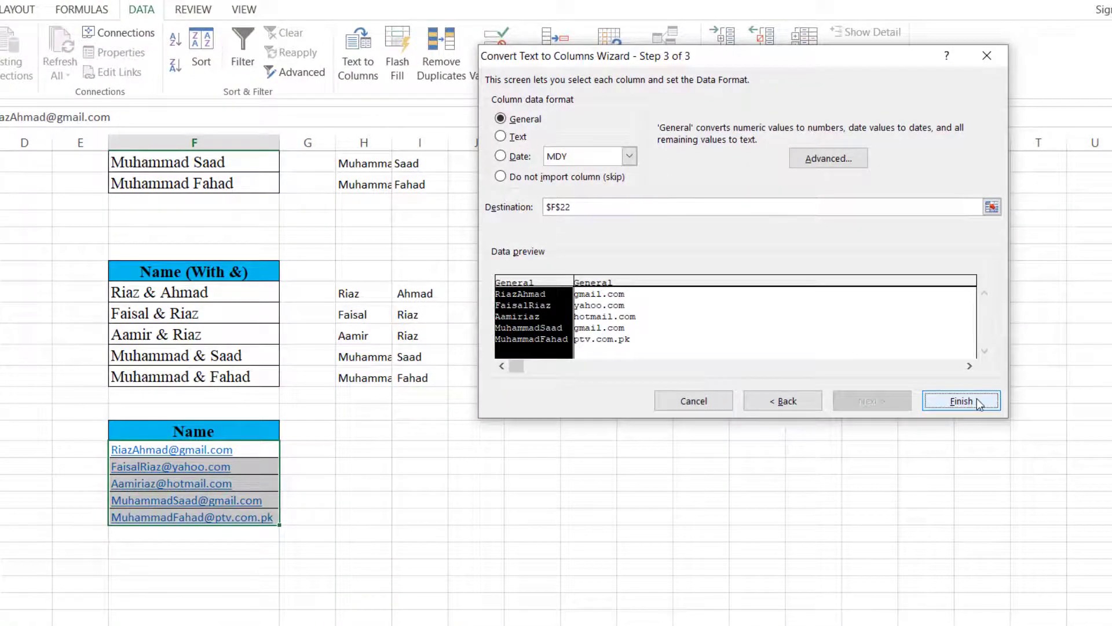
- Split into H22:I26, autofit column H, and type 'Hope u have learned the topic… bye bye'
left_click(637, 210)
double_click(565, 207)
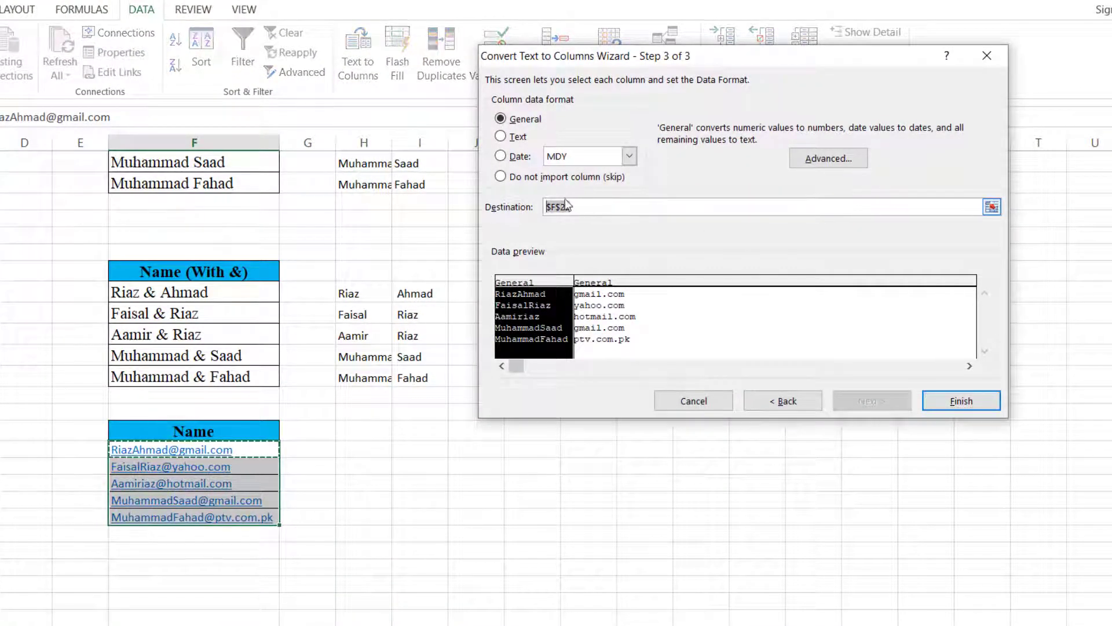
key("BackSpace")
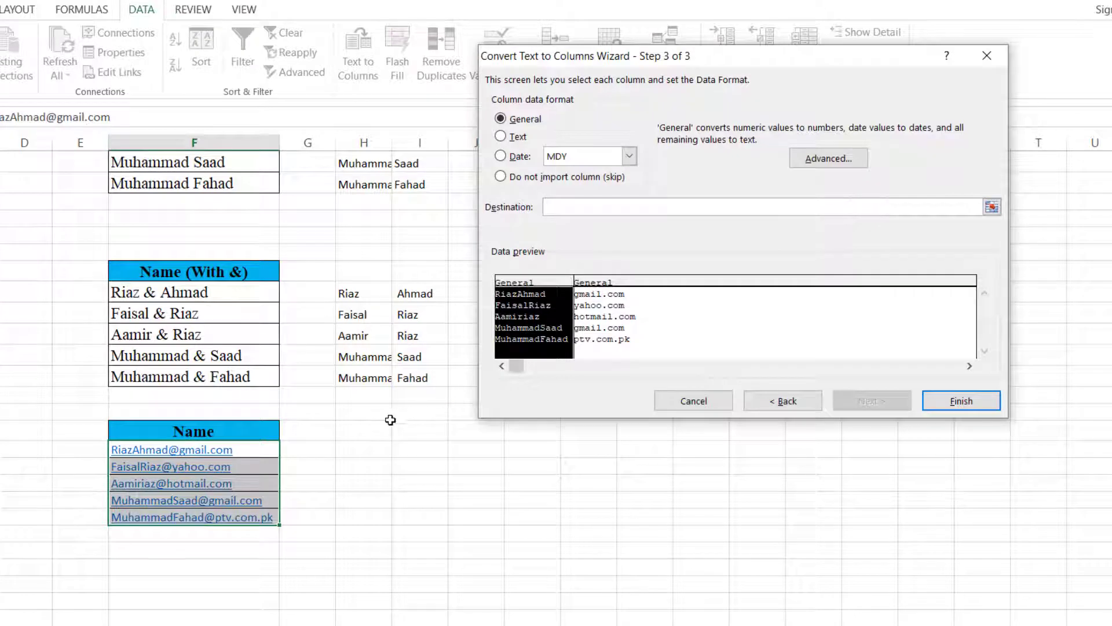
left_click(361, 446)
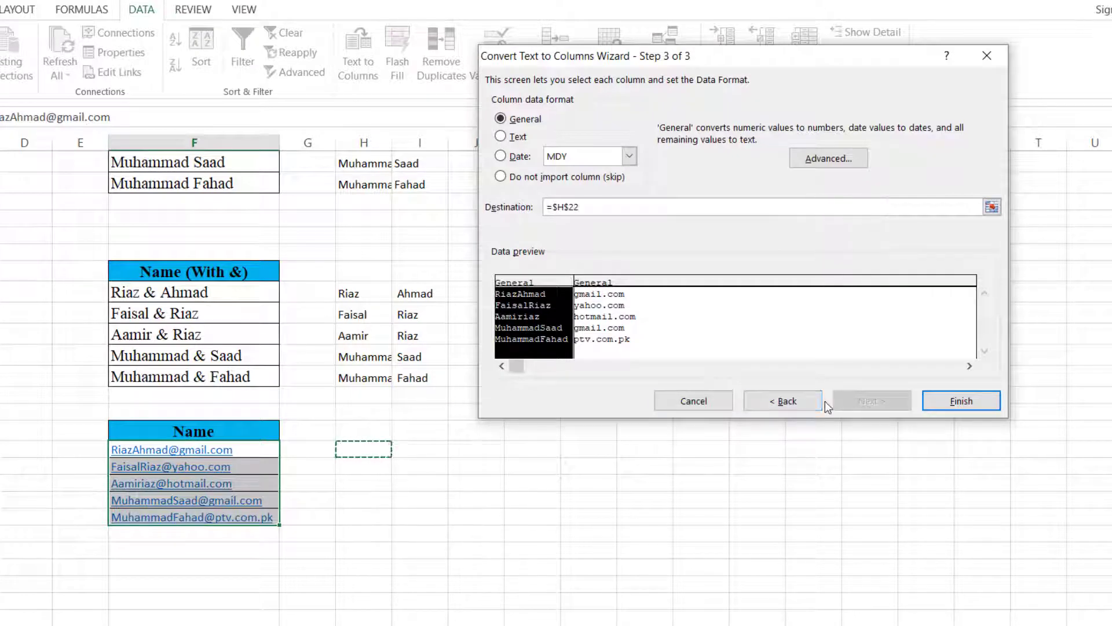
left_click(955, 402)
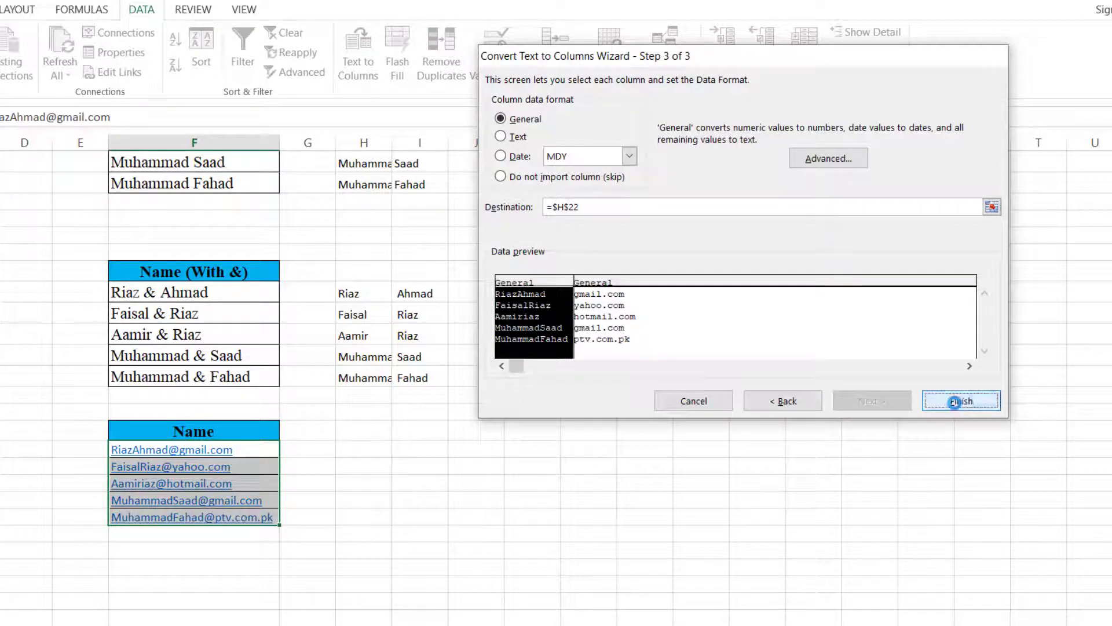
double_click(392, 142)
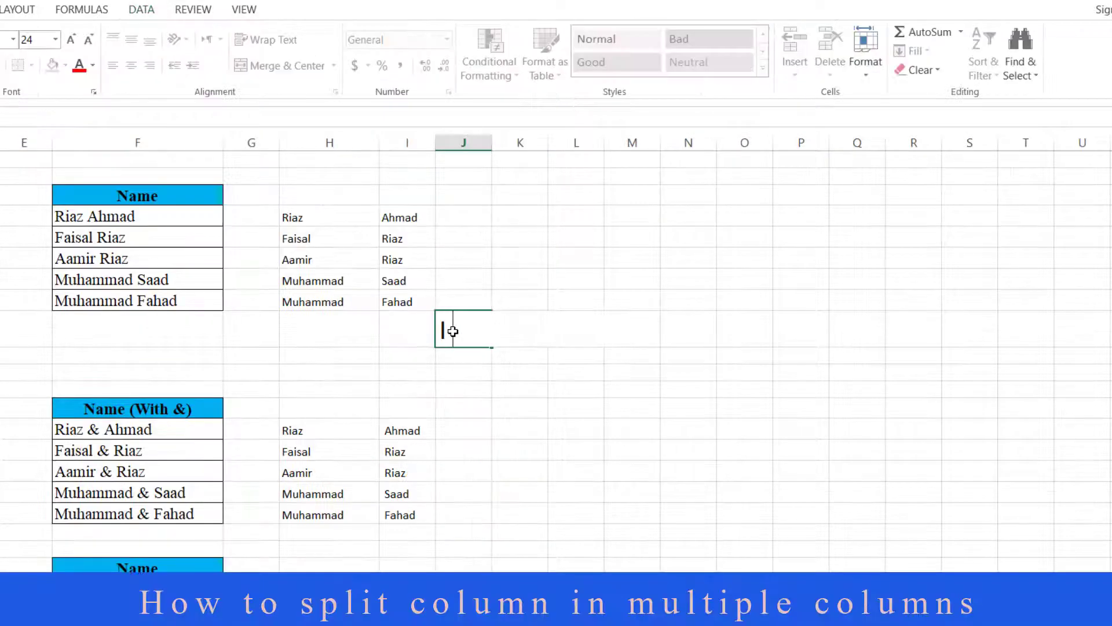
type("Hope u have ")
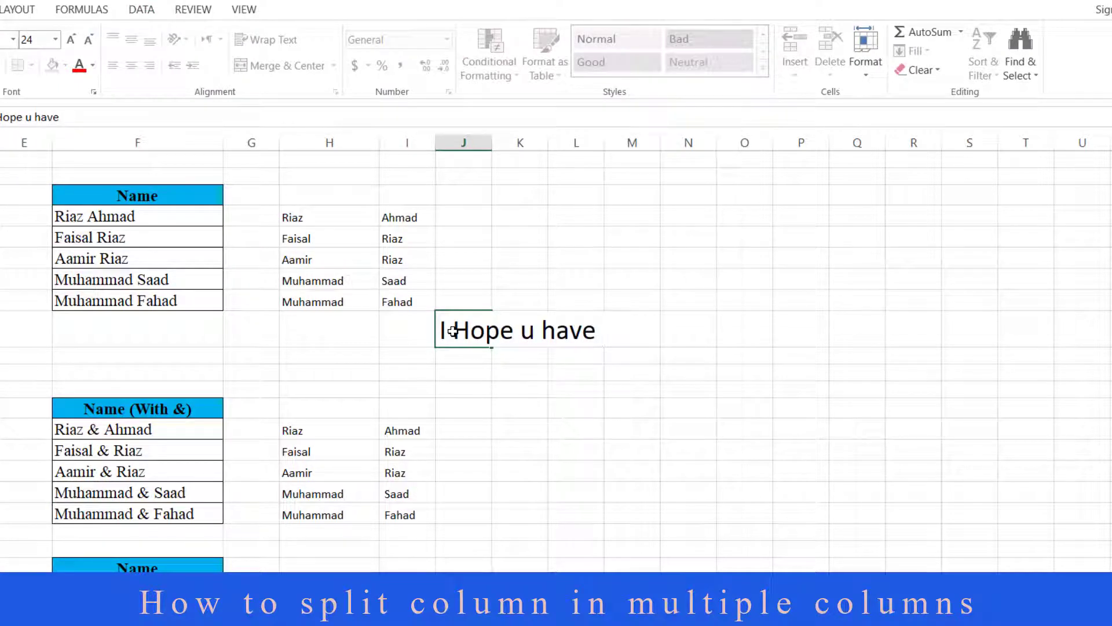
type("learned the")
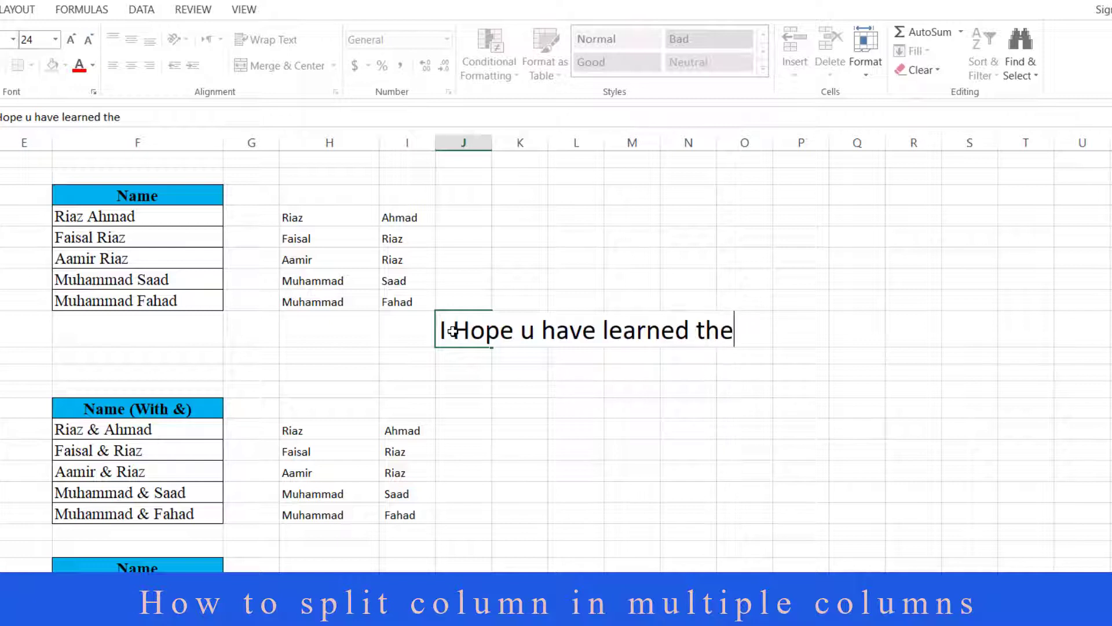
type(" topi")
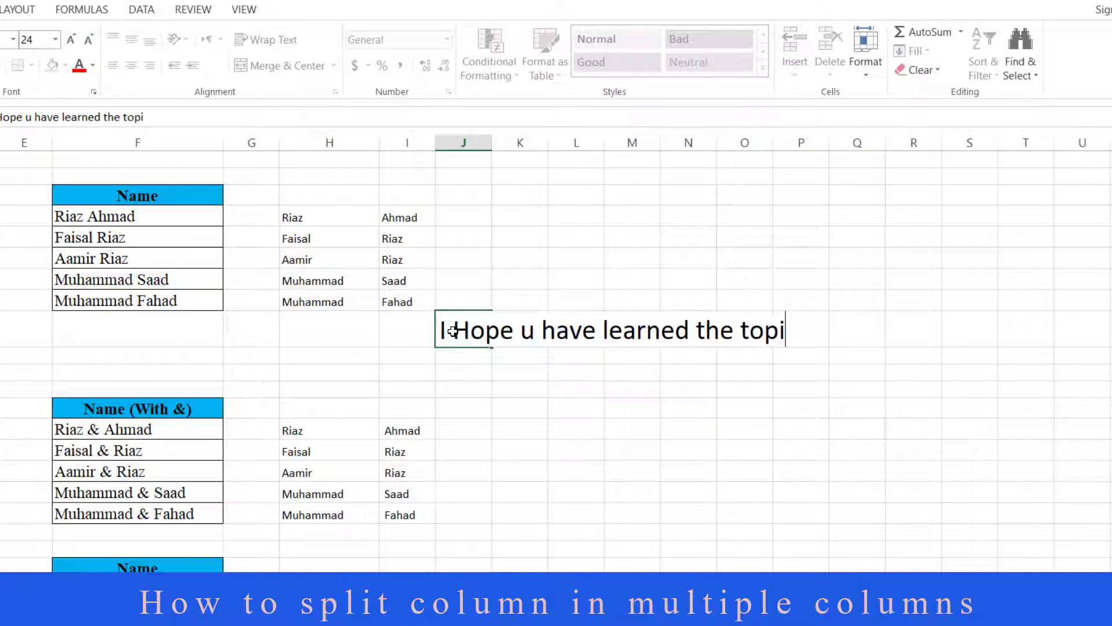
type("c which I intend ")
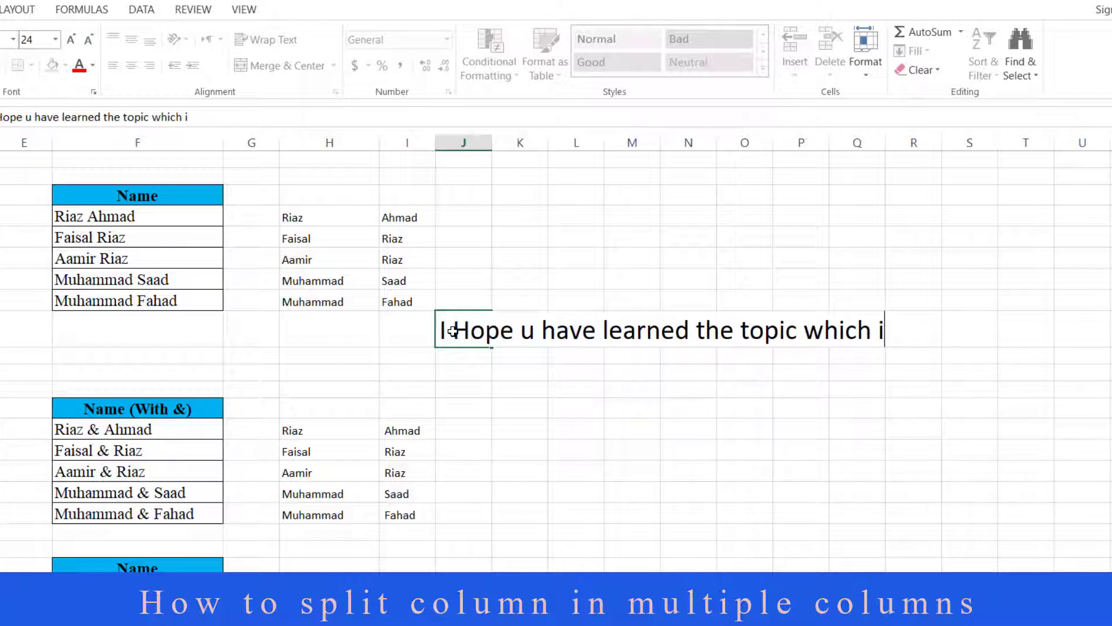
type("t")
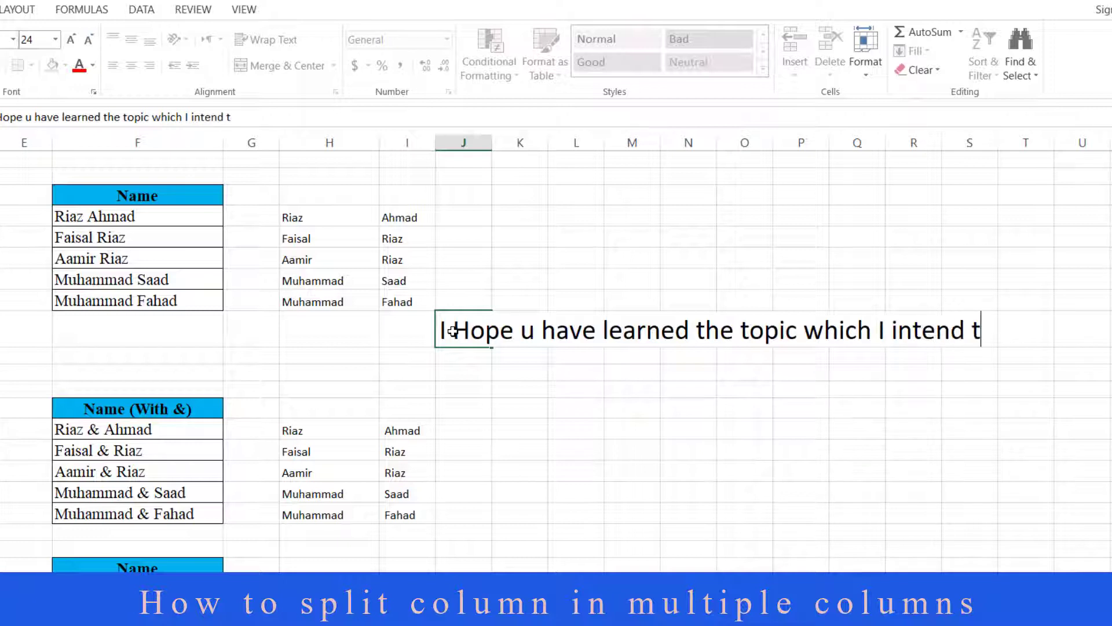
type("o teach u")
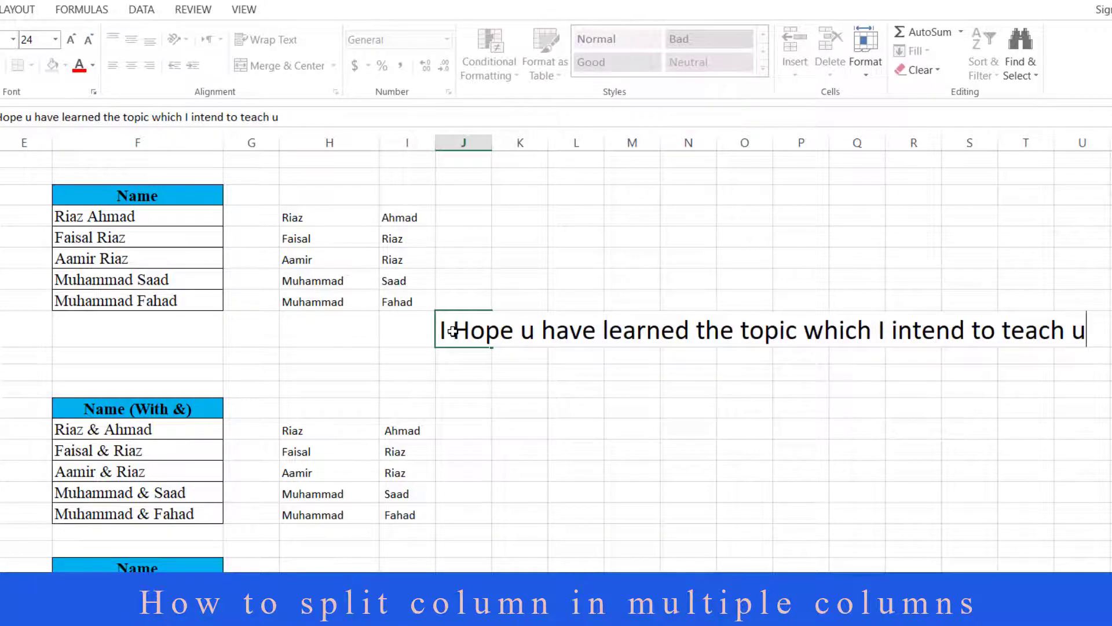
type(". bye bye")
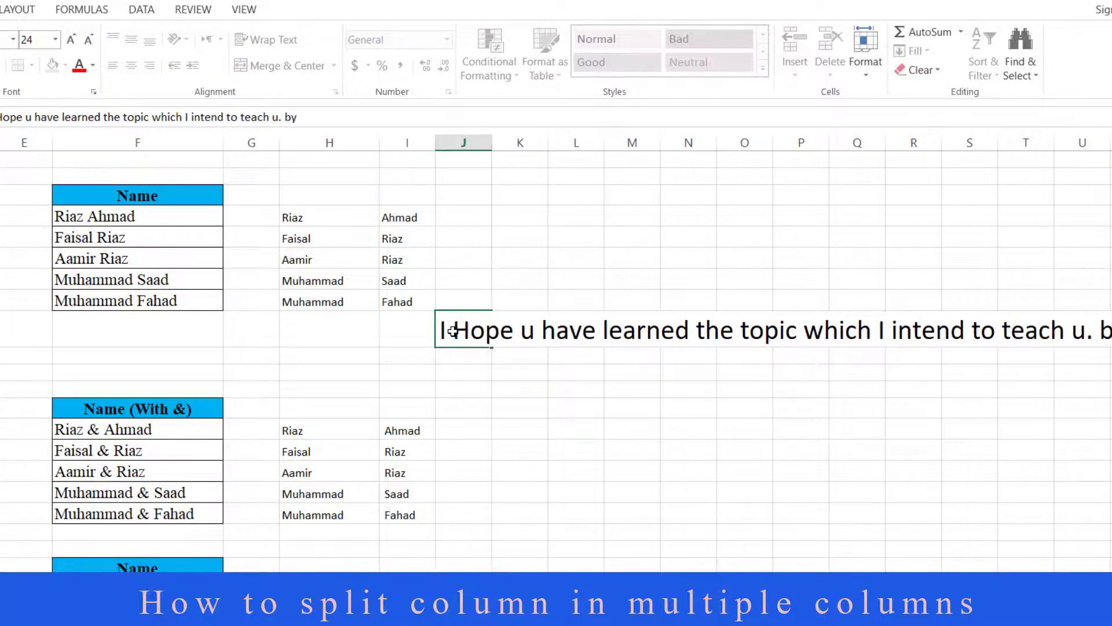